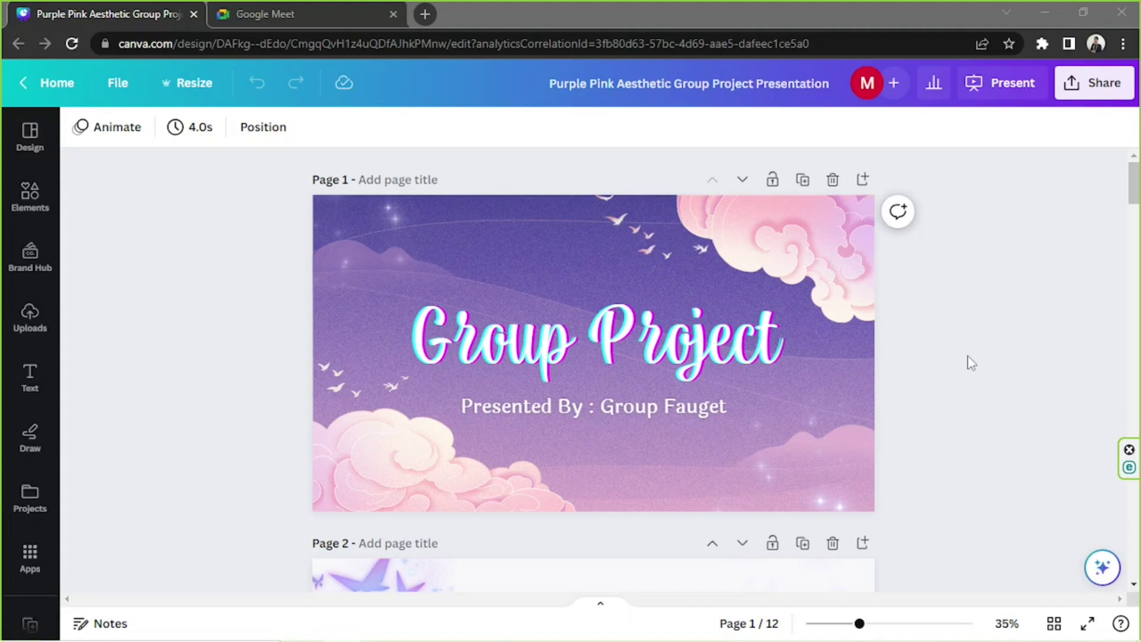
Open and close the Design templates panel, then select and deselect elements on the title slide.
click(30, 148)
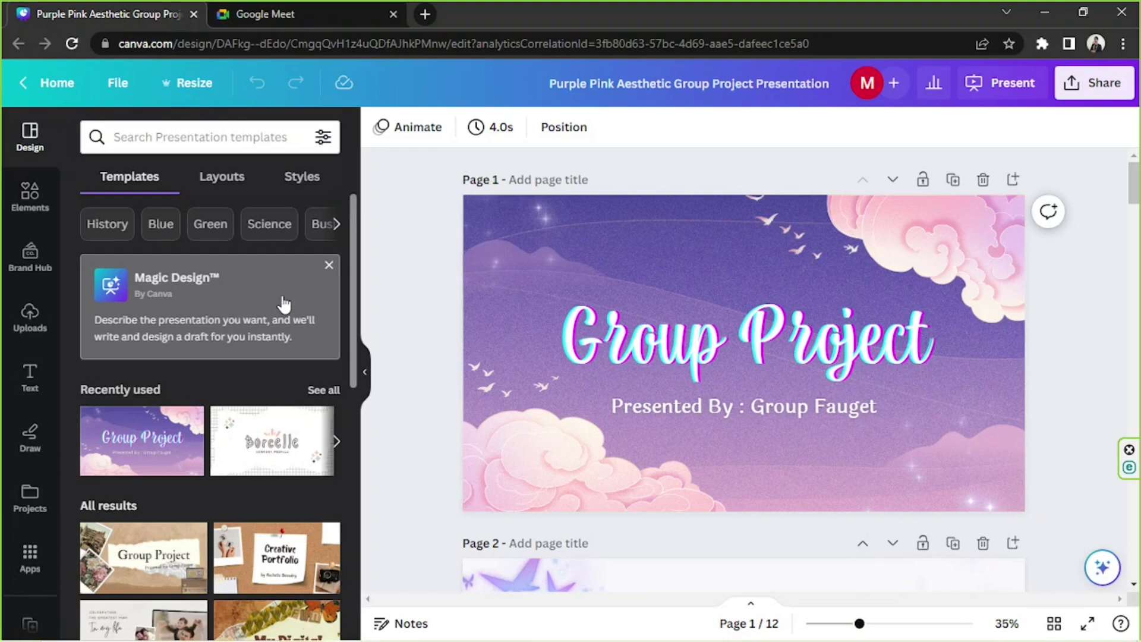
click(365, 372)
drag(250, 216, 1036, 387)
click(1041, 393)
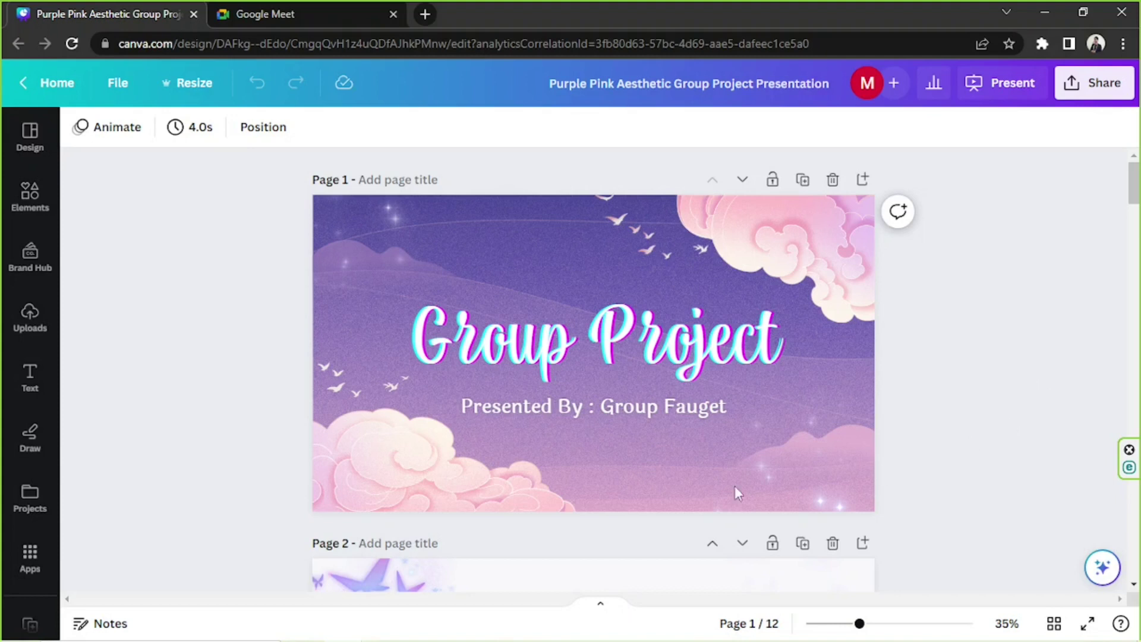
Switch to Google Meet and start an instant meeting from the New meeting menu.
click(276, 20)
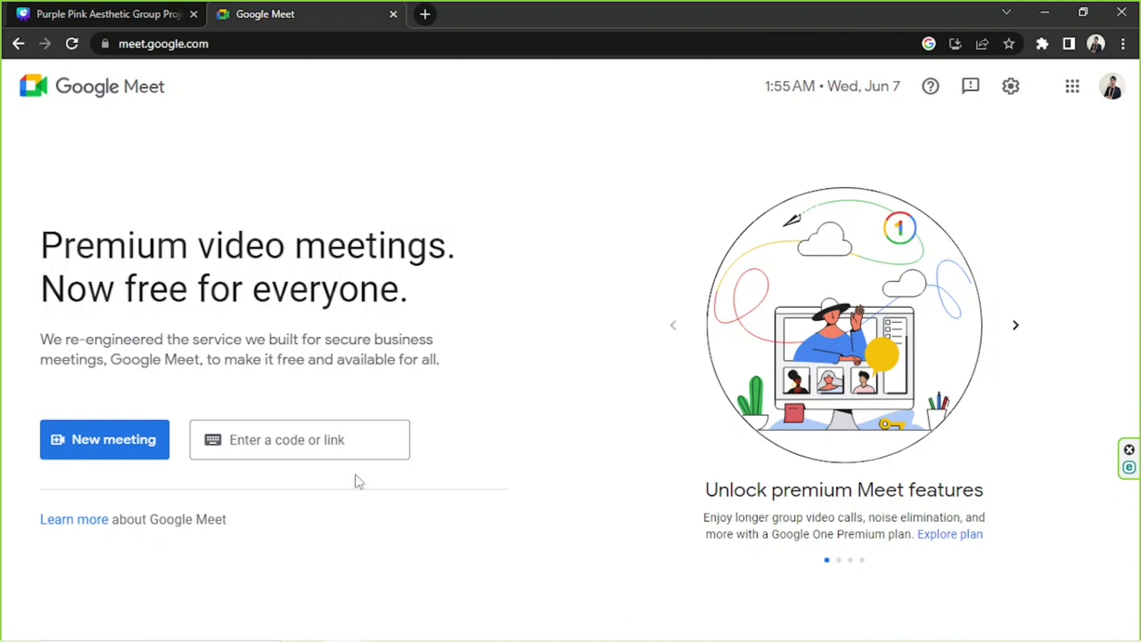
click(115, 450)
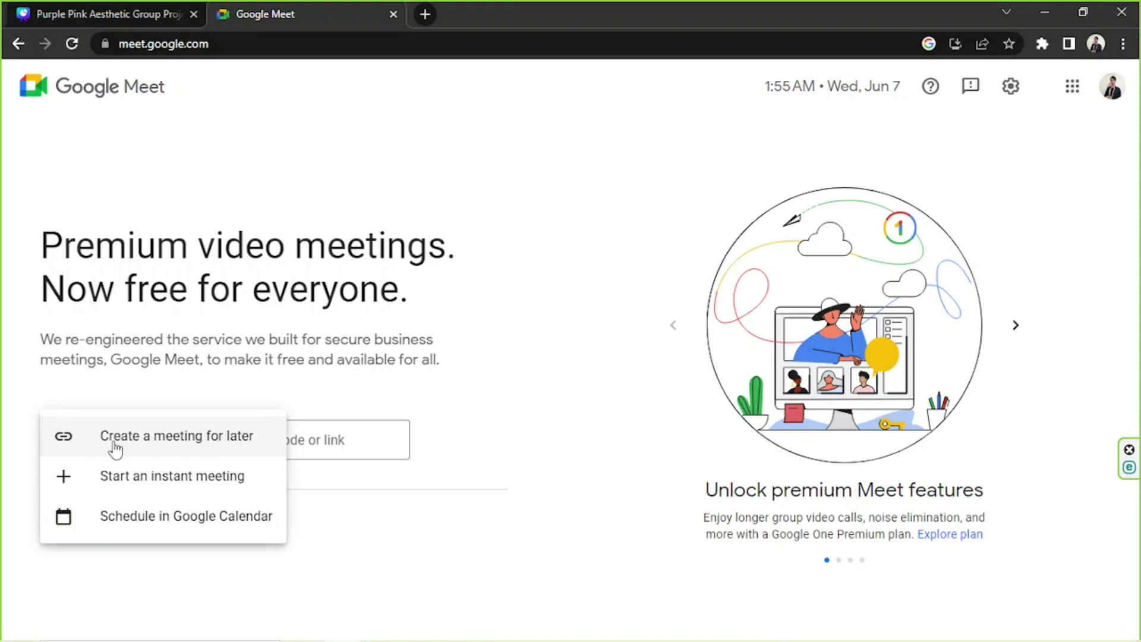
click(114, 390)
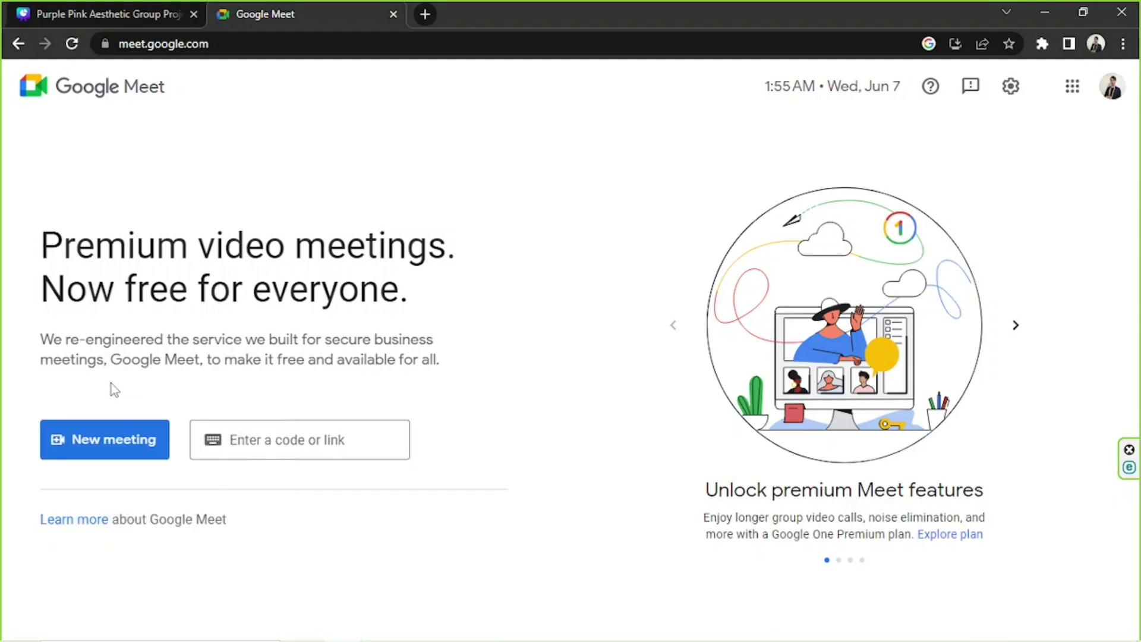
click(255, 438)
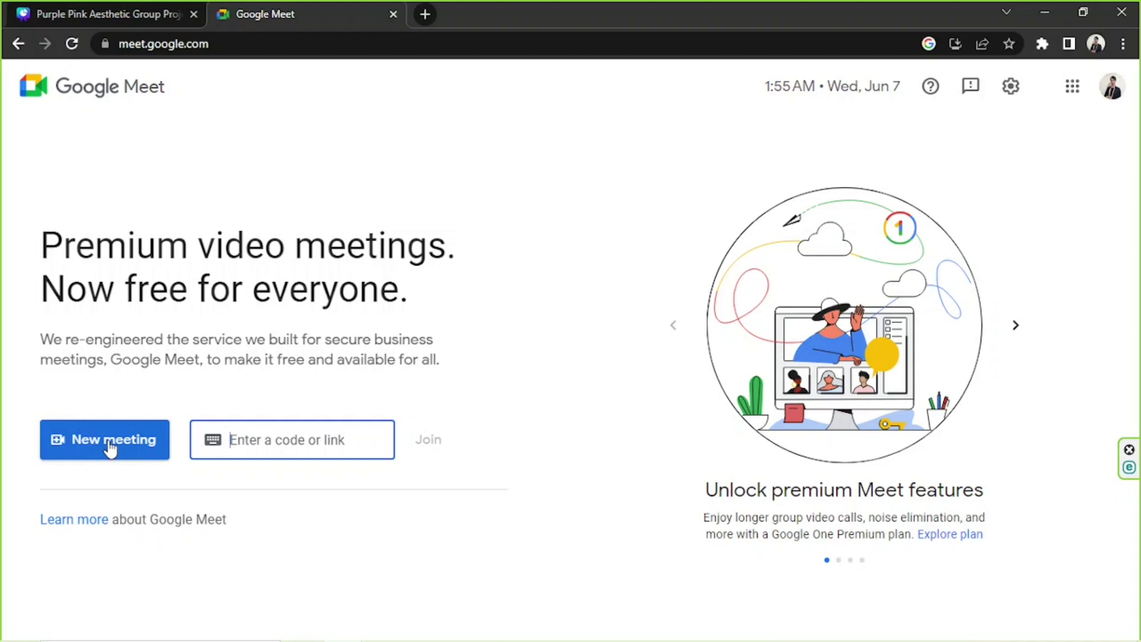
click(111, 449)
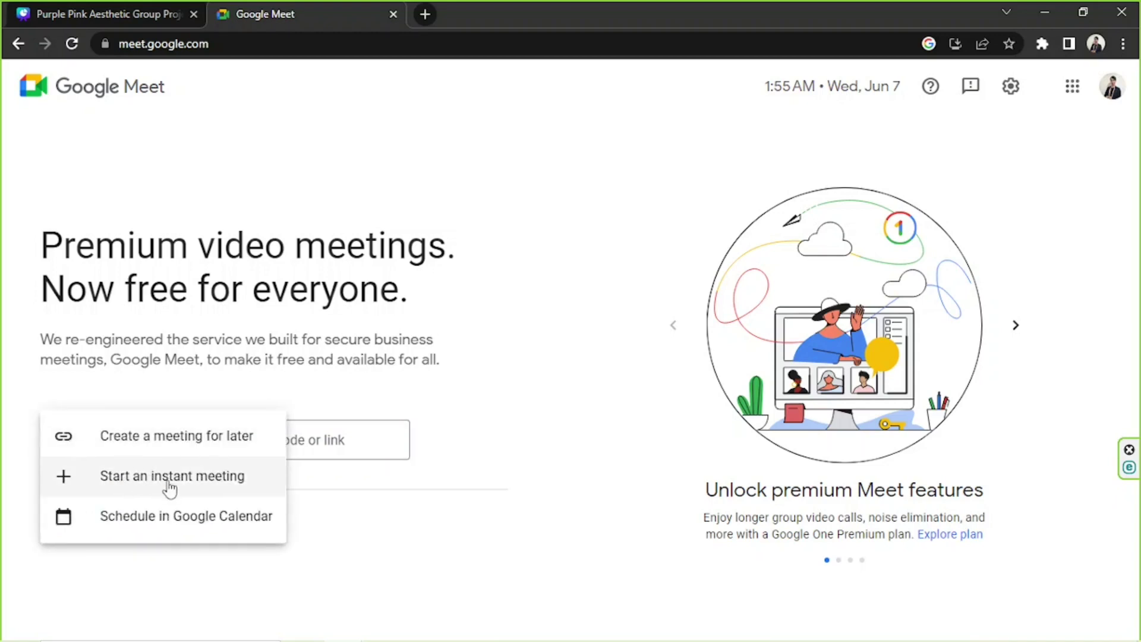
click(170, 480)
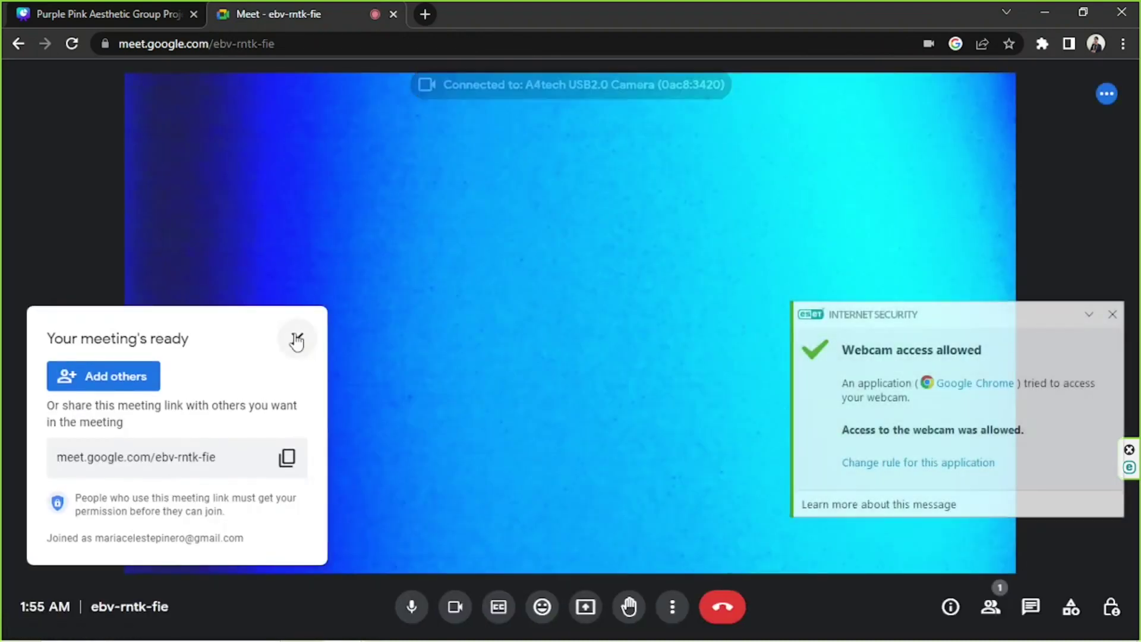
Dismiss the meeting-ready panel and the ESET webcam access notification.
click(296, 335)
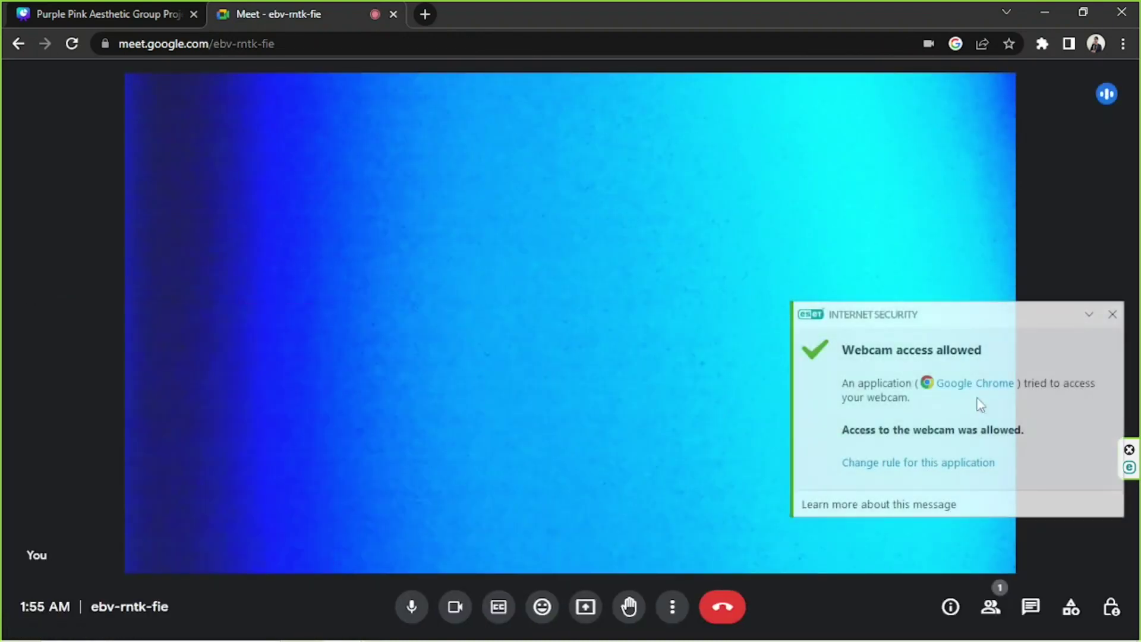
click(1112, 314)
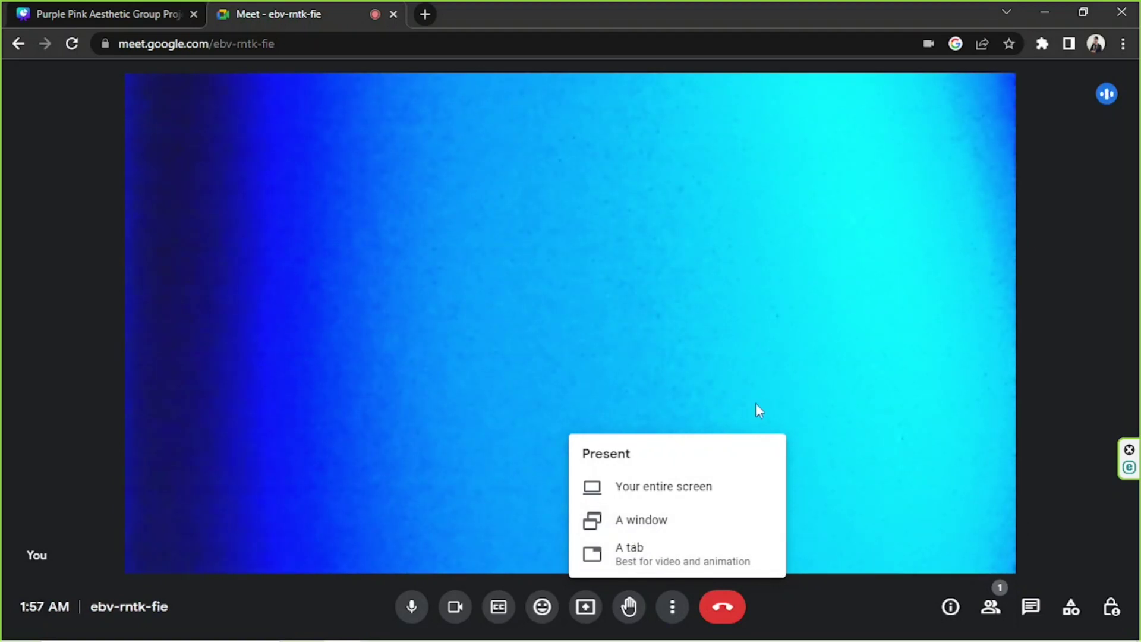
Share the Purple Pink Aesthetic Group Project Presentation browser tab into the Meet call.
click(649, 560)
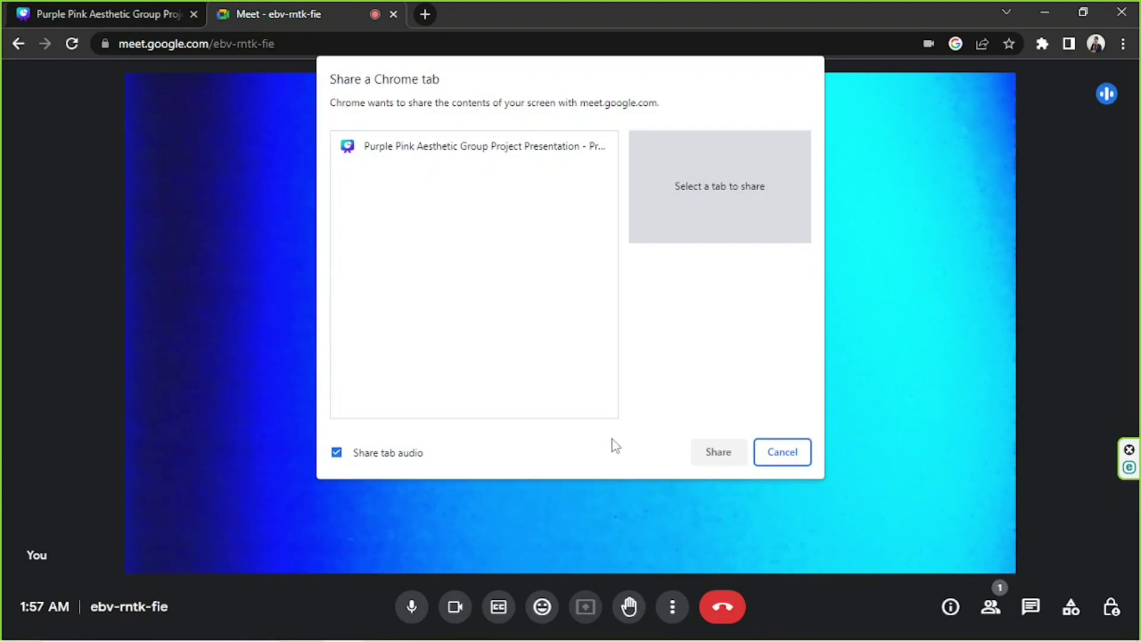
click(528, 155)
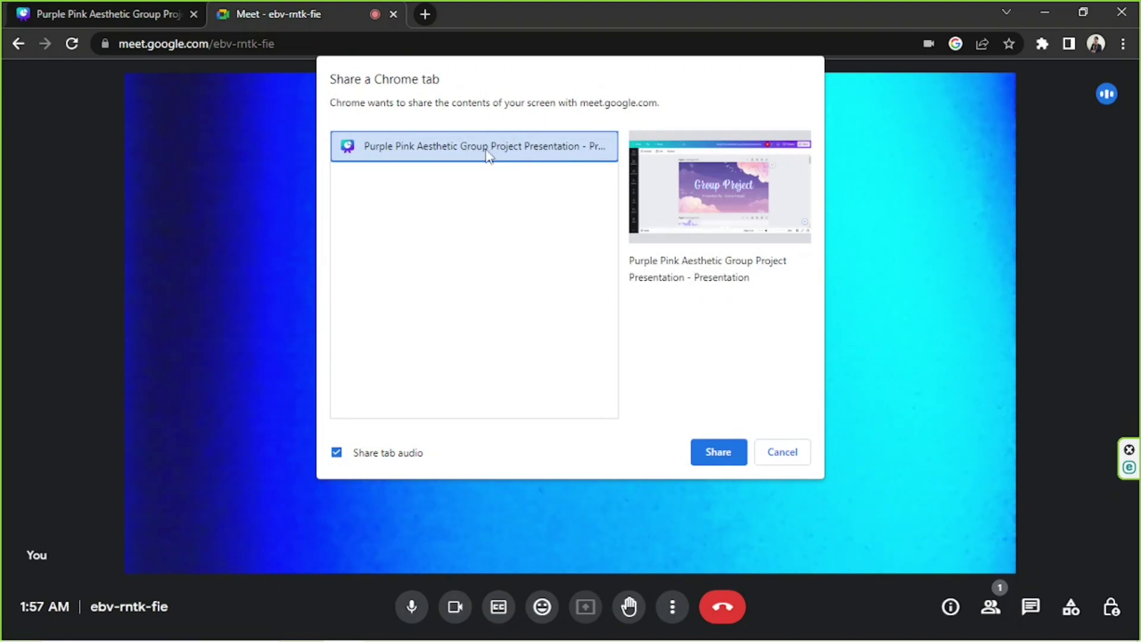
click(726, 450)
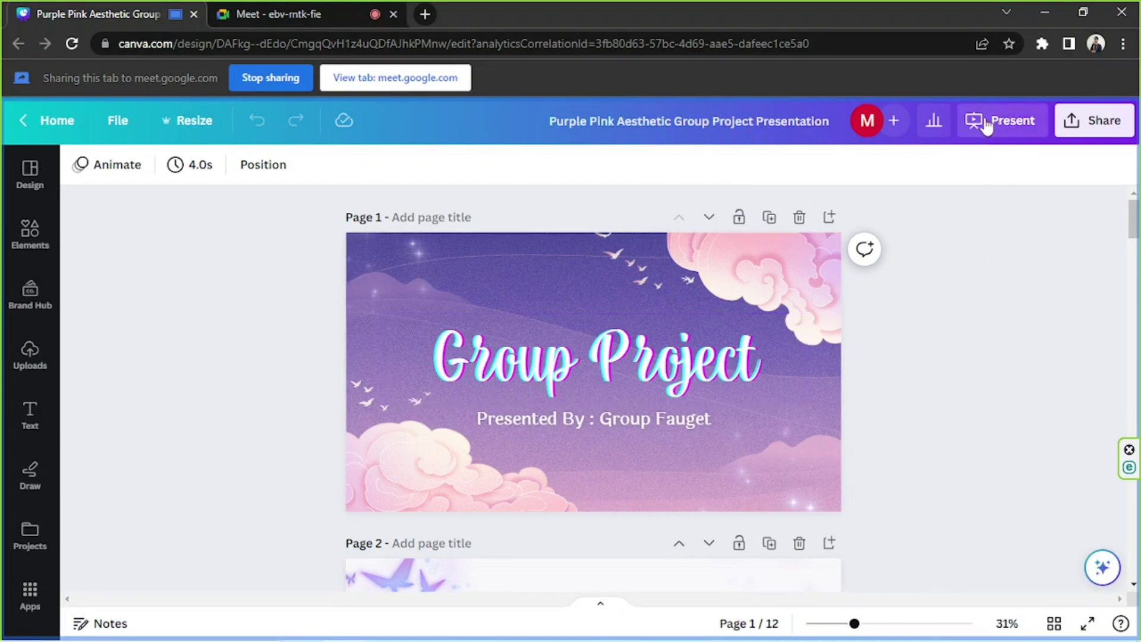
Present the Group Project deck full screen from its title slide, 1 of 12.
click(1001, 132)
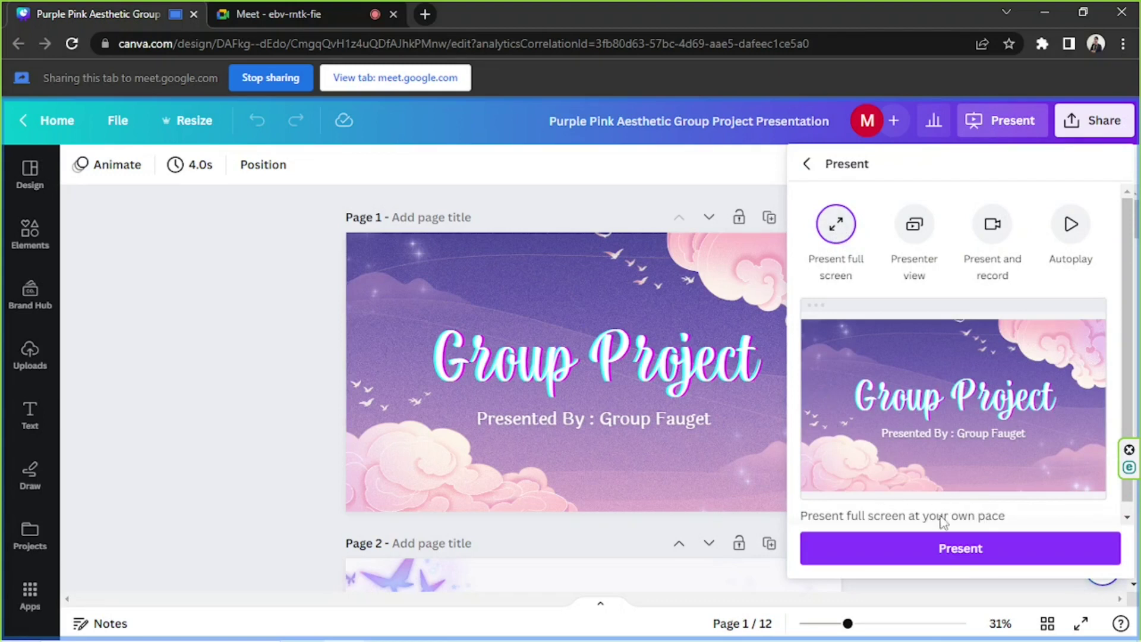
click(936, 547)
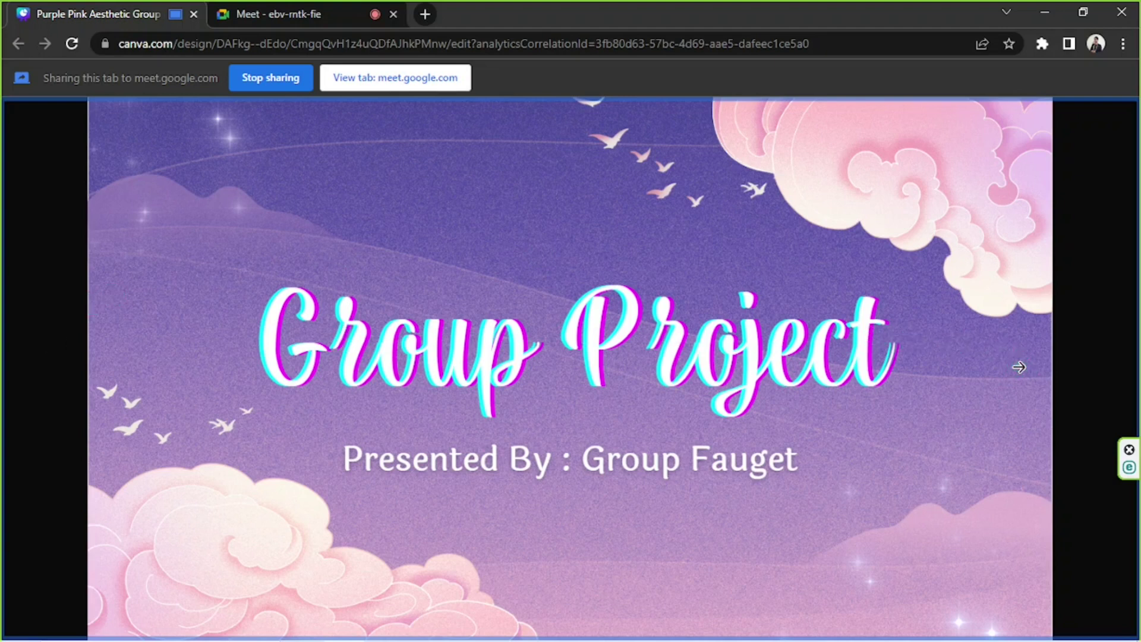
Step to Project Overview and back, stop sharing the tab, and exit full-screen presentation.
click(1019, 366)
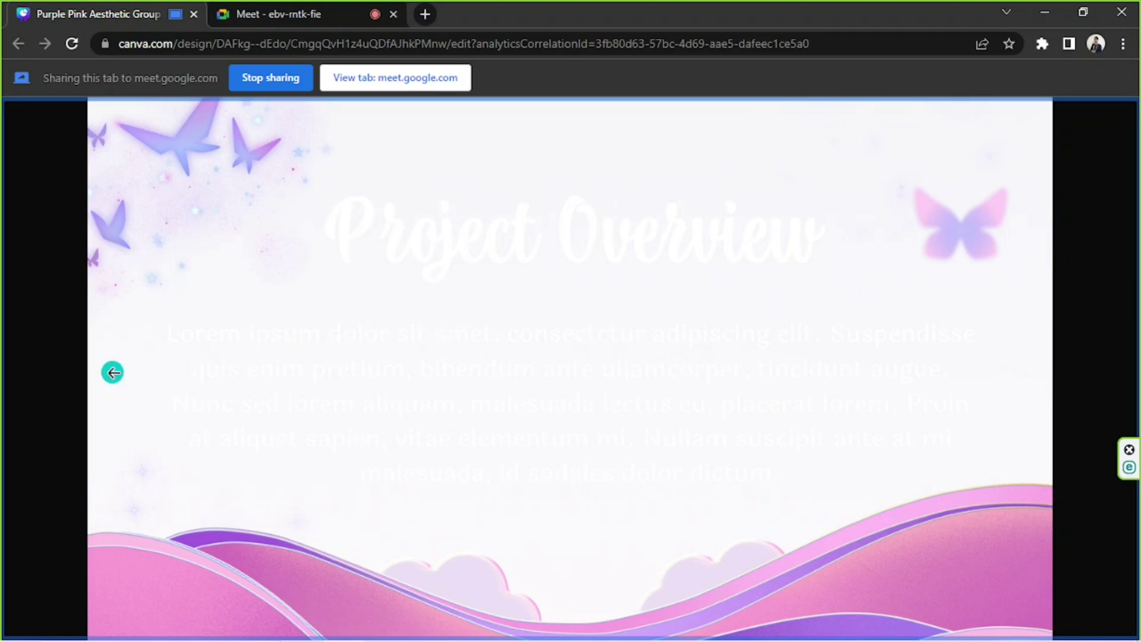
click(113, 373)
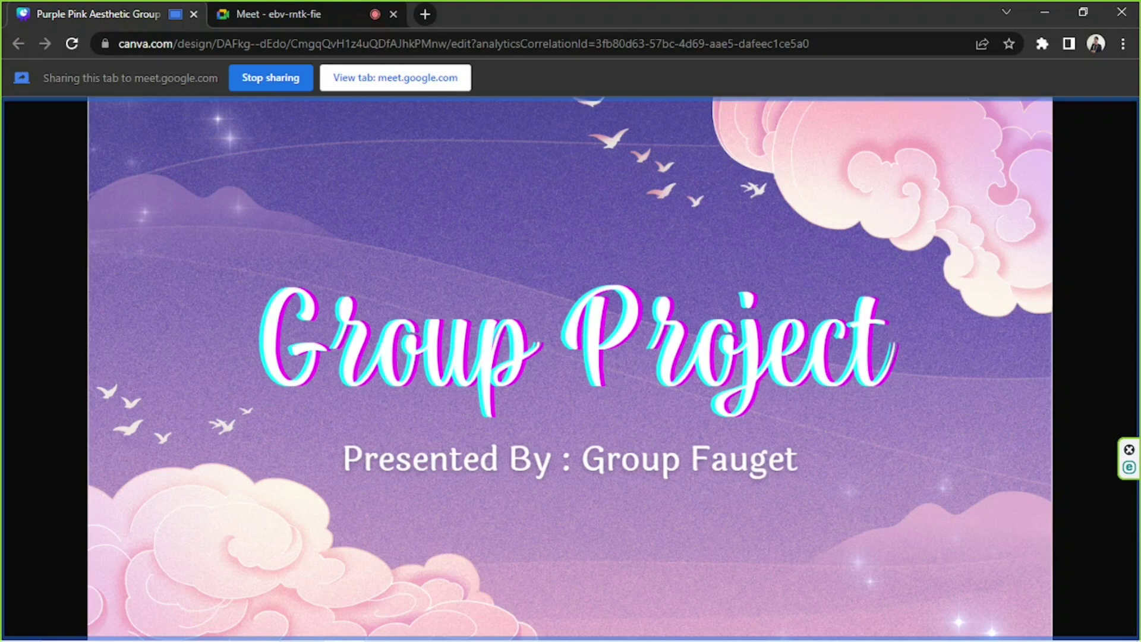
click(262, 78)
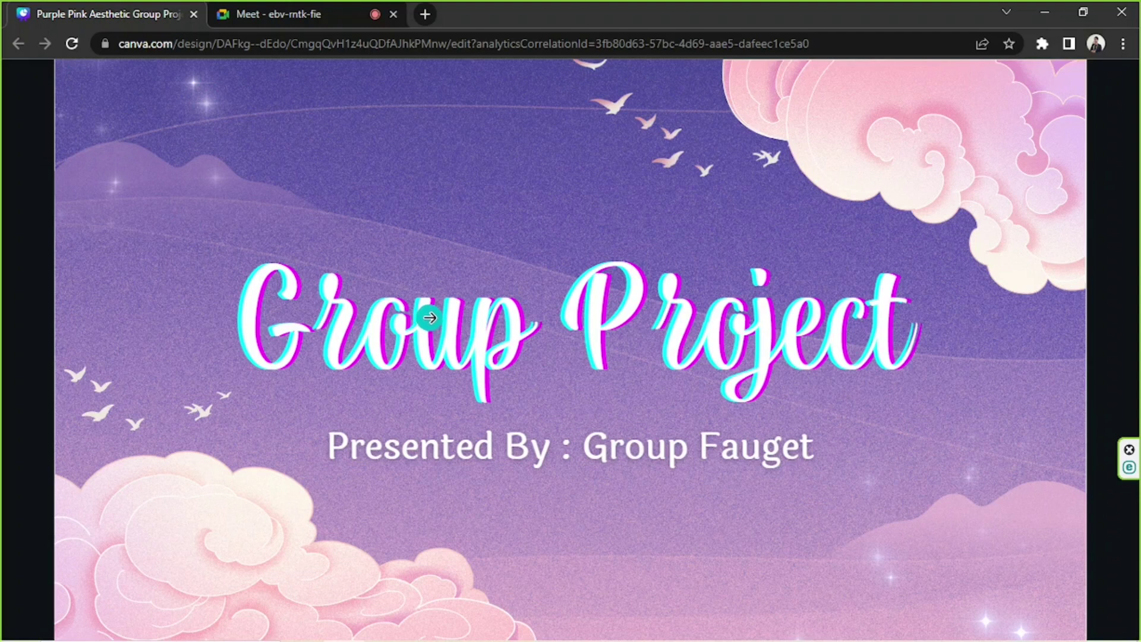
key(Escape)
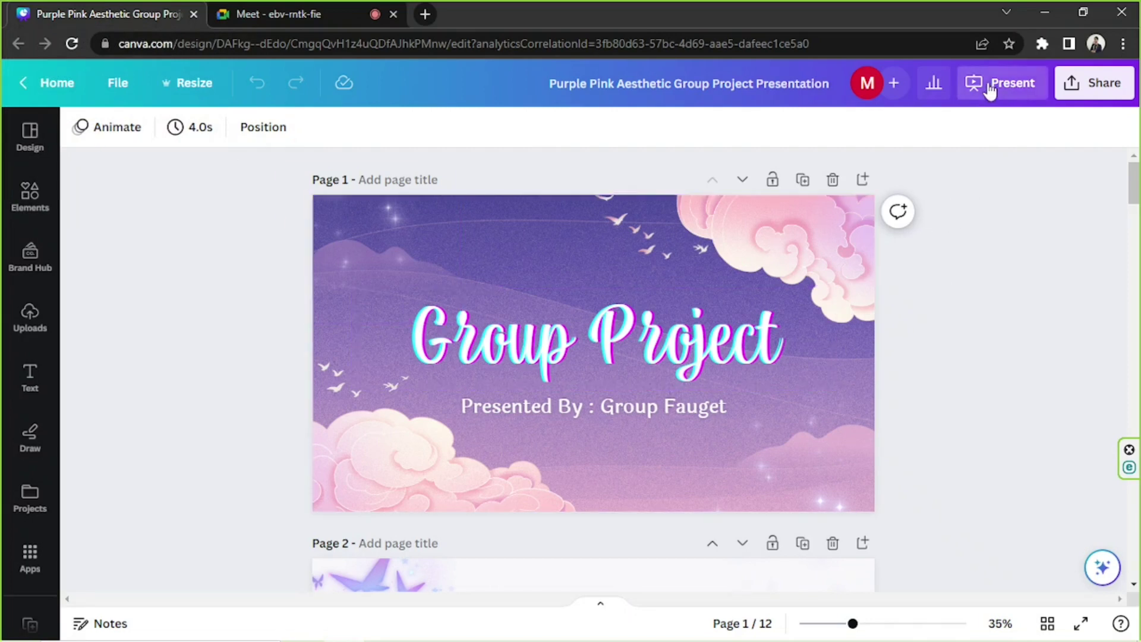
Start Presenter view, dismiss the Audience Window notice, and reposition the audience window.
click(990, 90)
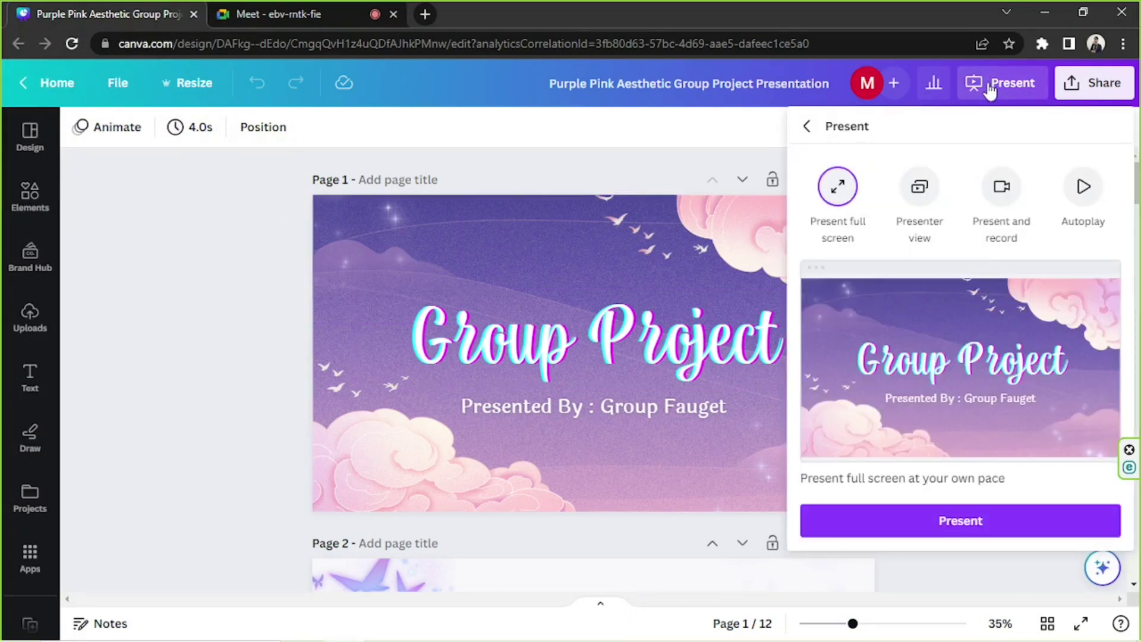
click(923, 189)
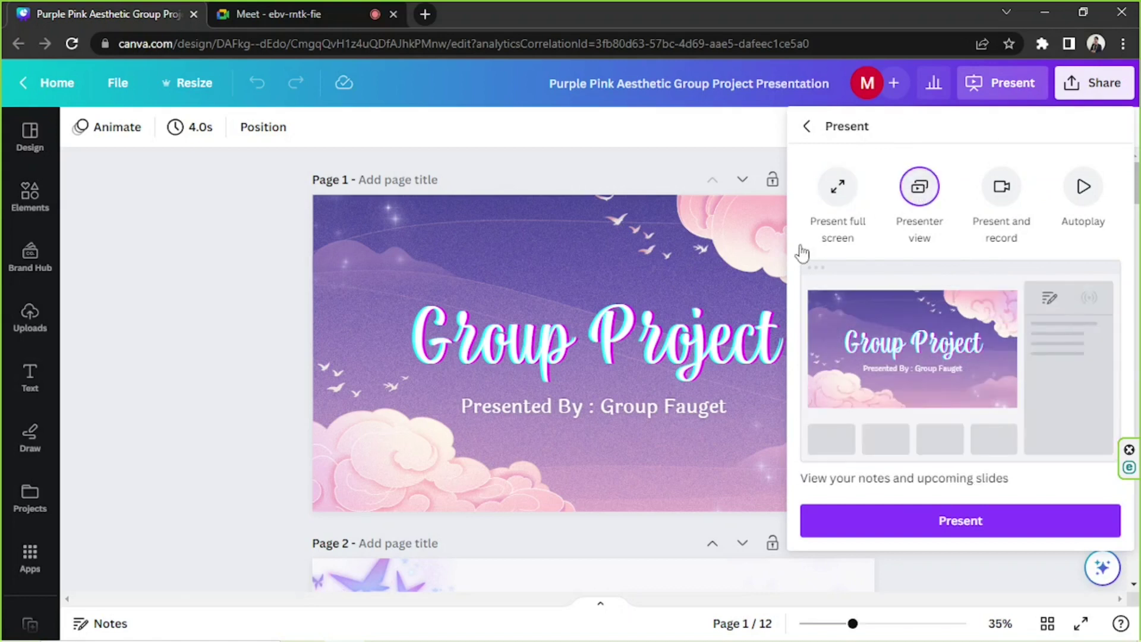
click(891, 524)
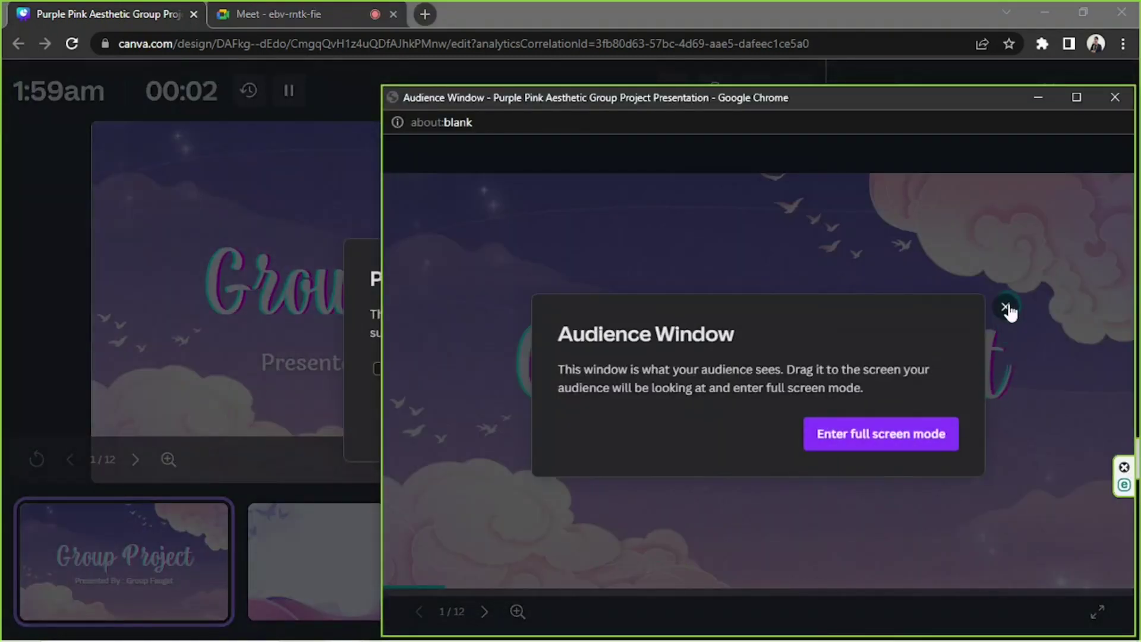
click(1006, 307)
drag(965, 95, 599, 47)
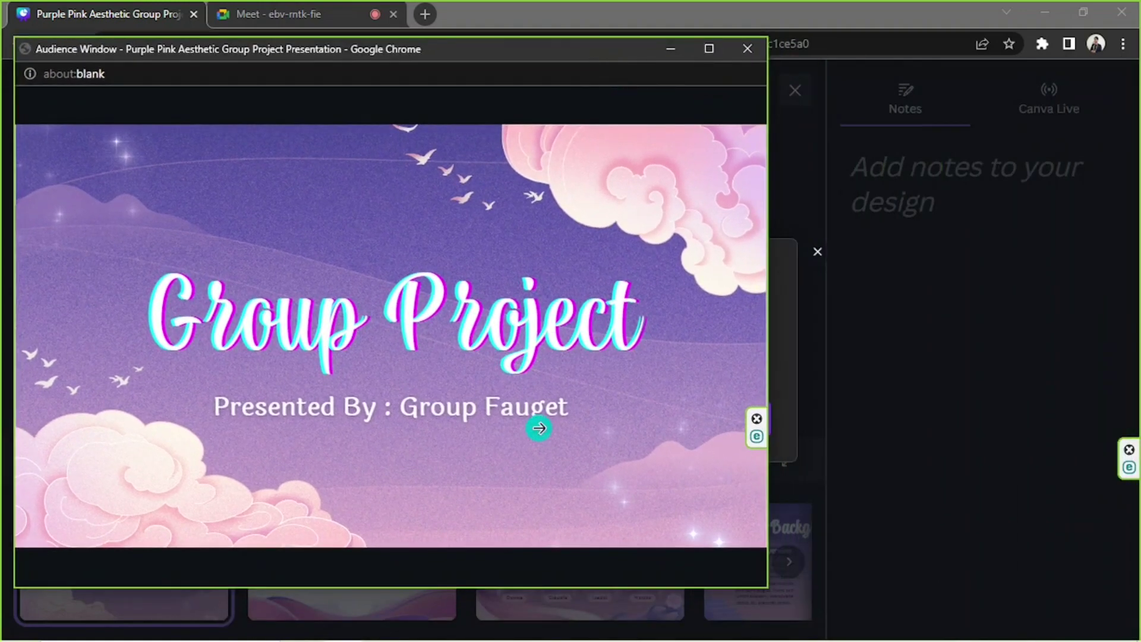
drag(441, 48, 643, 96)
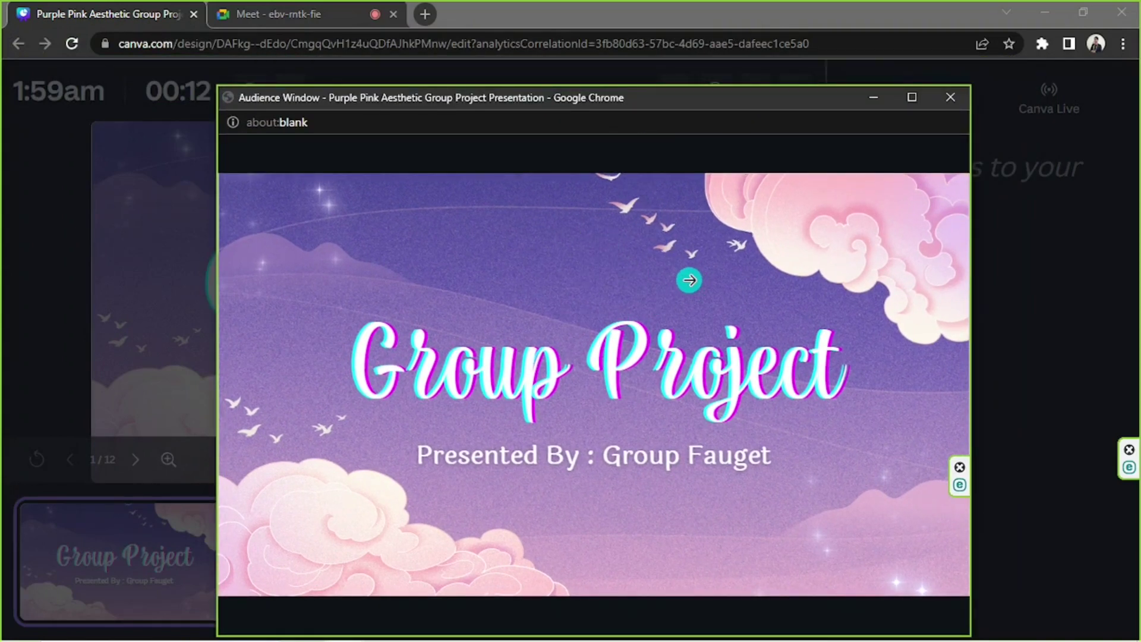
Minimize the audience window, dismiss the presenter notice, and click through slides to Group Results.
click(874, 97)
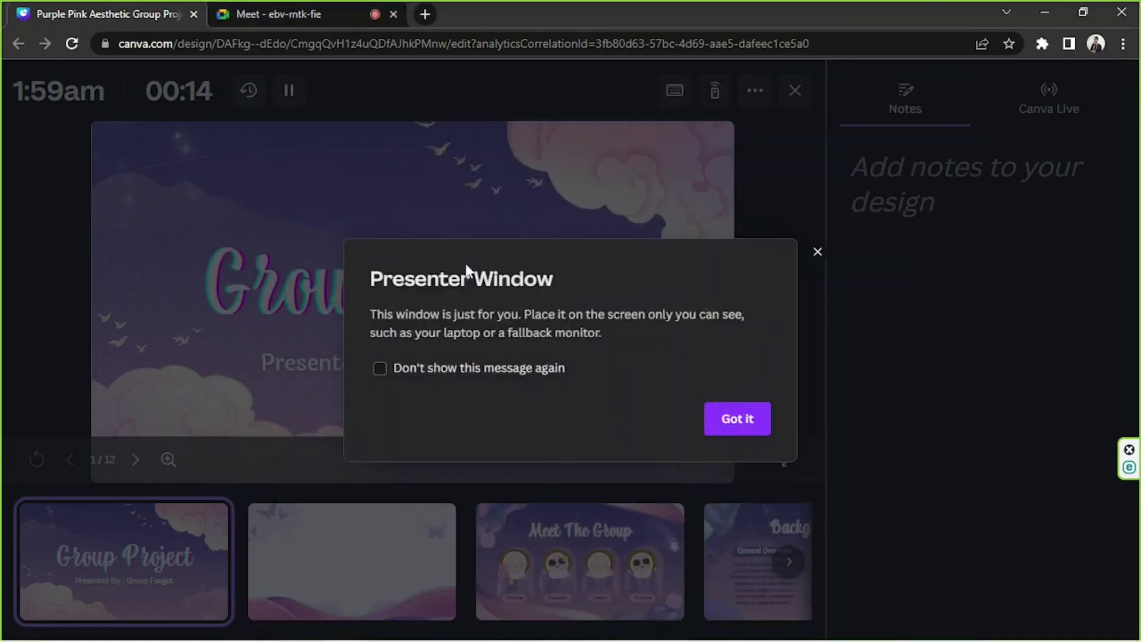
click(817, 252)
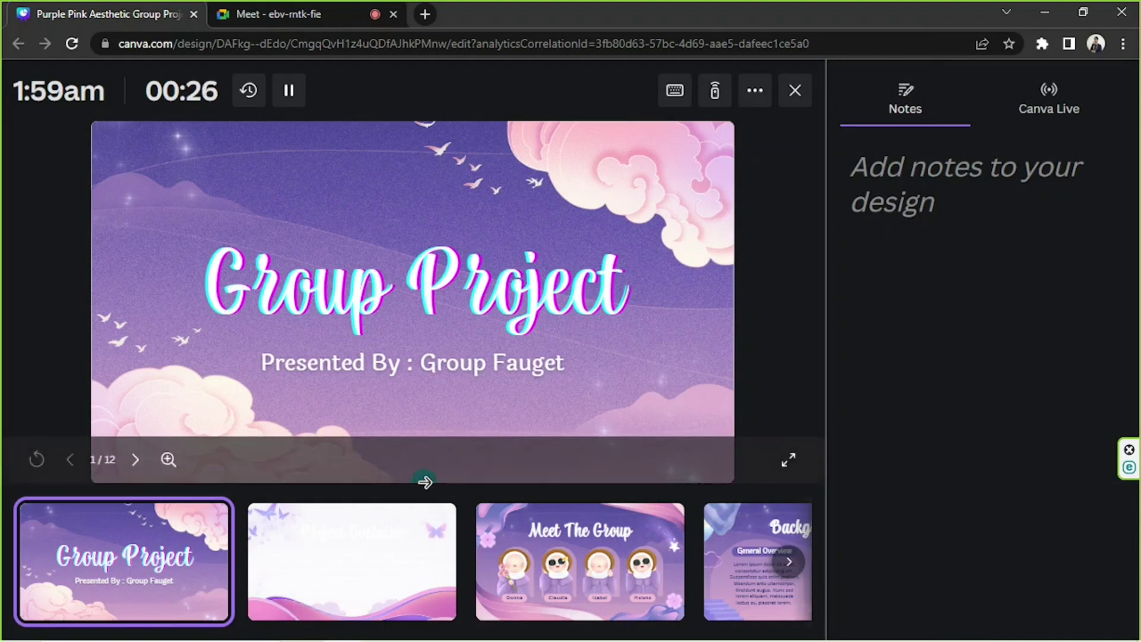
click(326, 526)
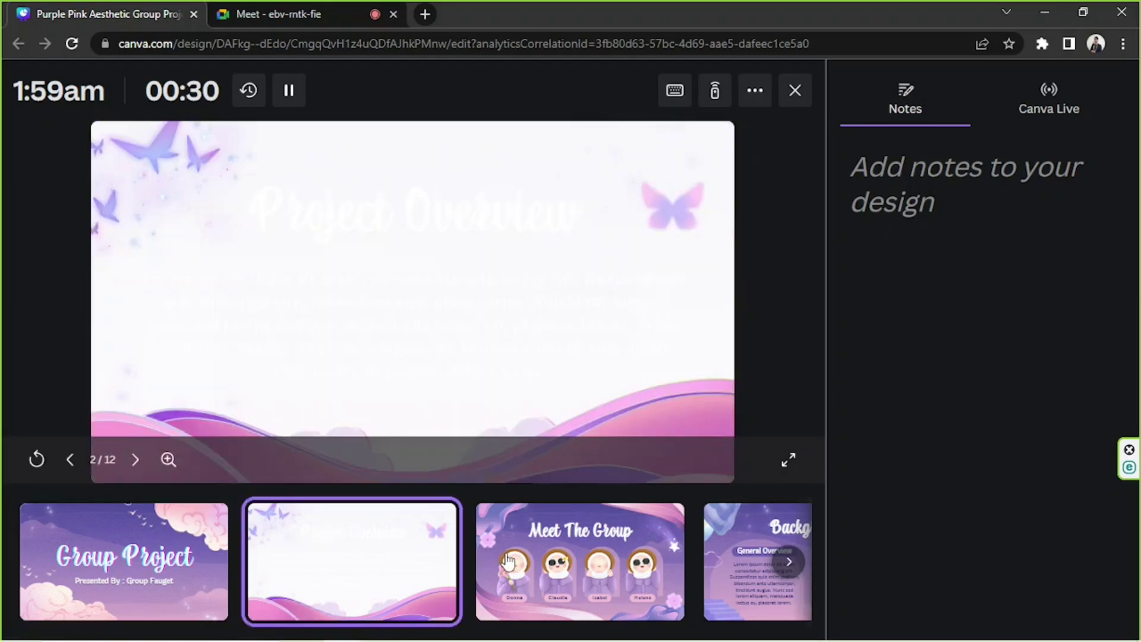
click(678, 553)
click(786, 560)
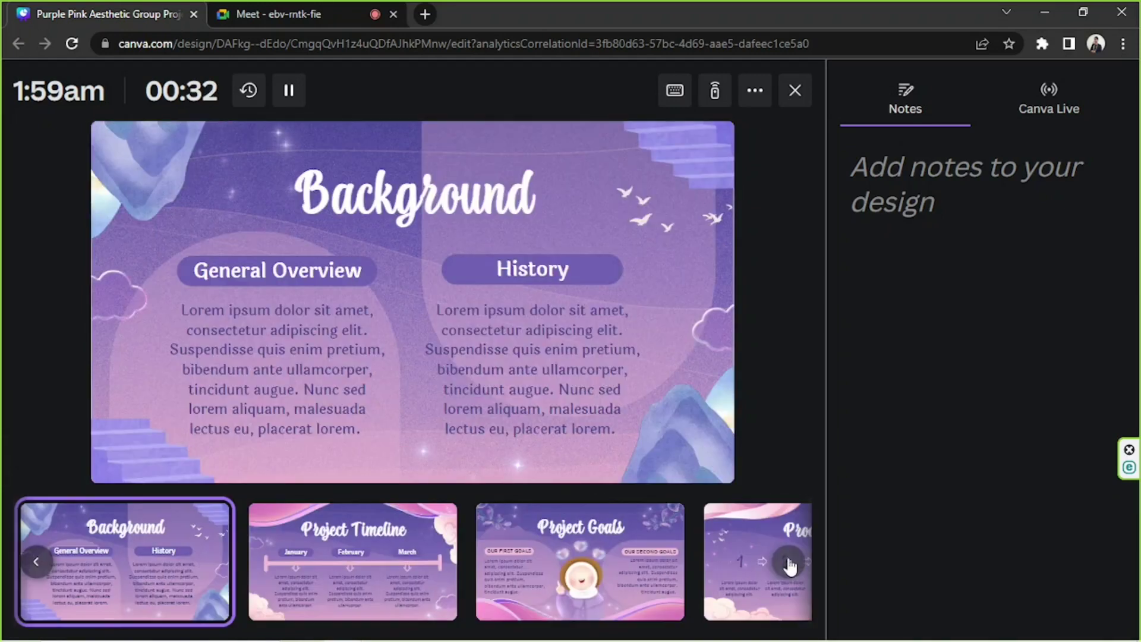
click(789, 563)
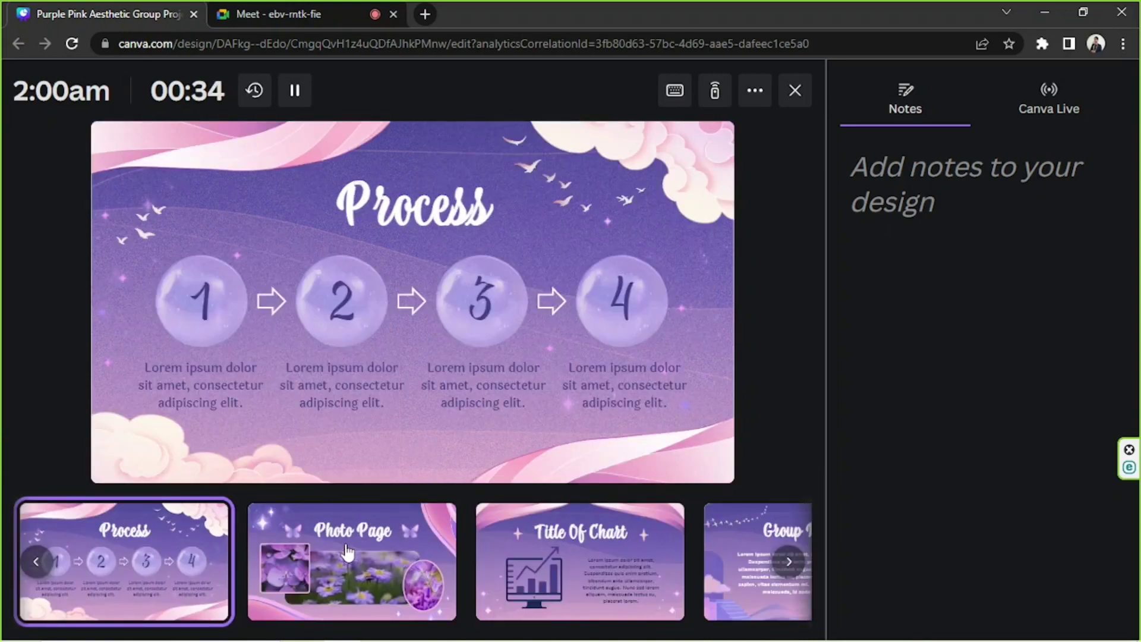
click(711, 543)
click(35, 562)
click(35, 563)
click(35, 562)
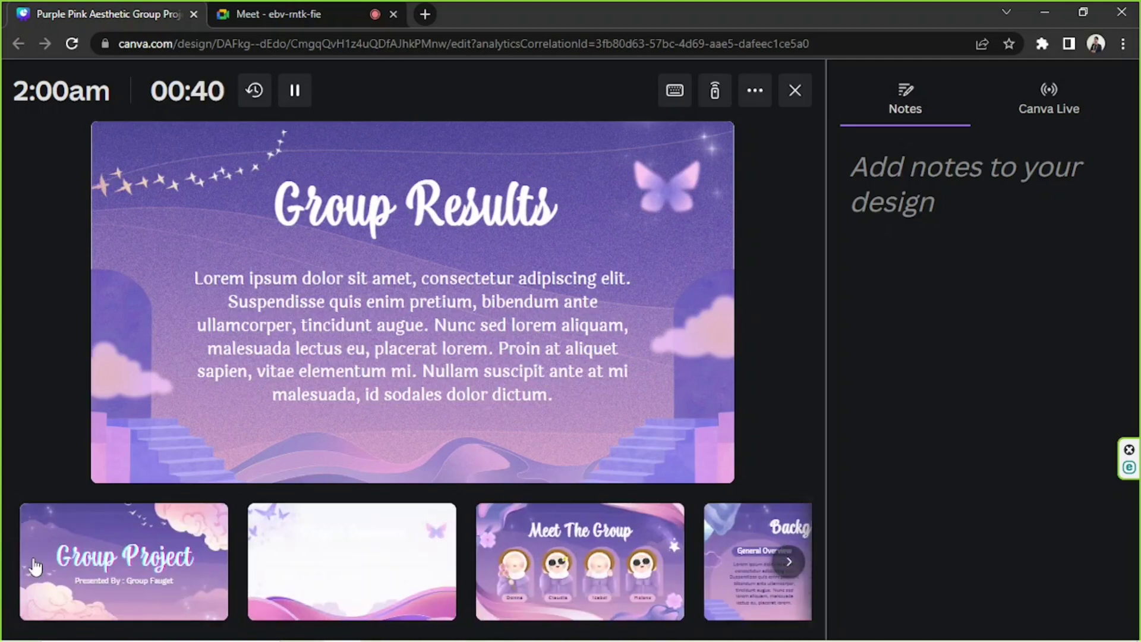
Return to the title slide, step through to Background (4 of 12), and bring the audience window forward.
click(116, 573)
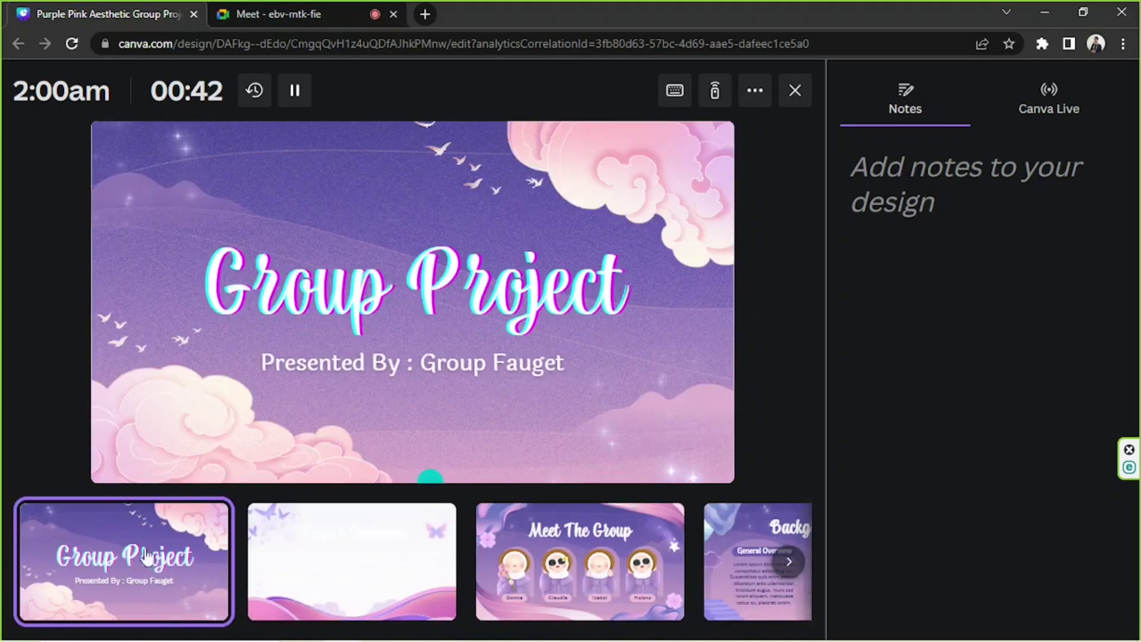
click(299, 571)
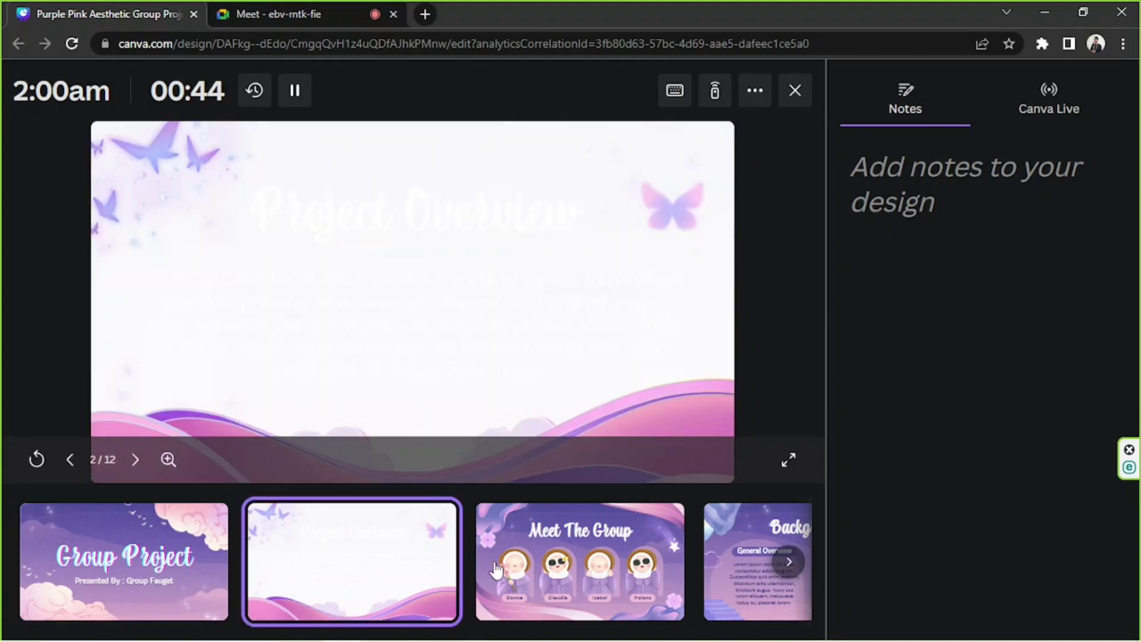
click(502, 572)
click(743, 562)
click(785, 562)
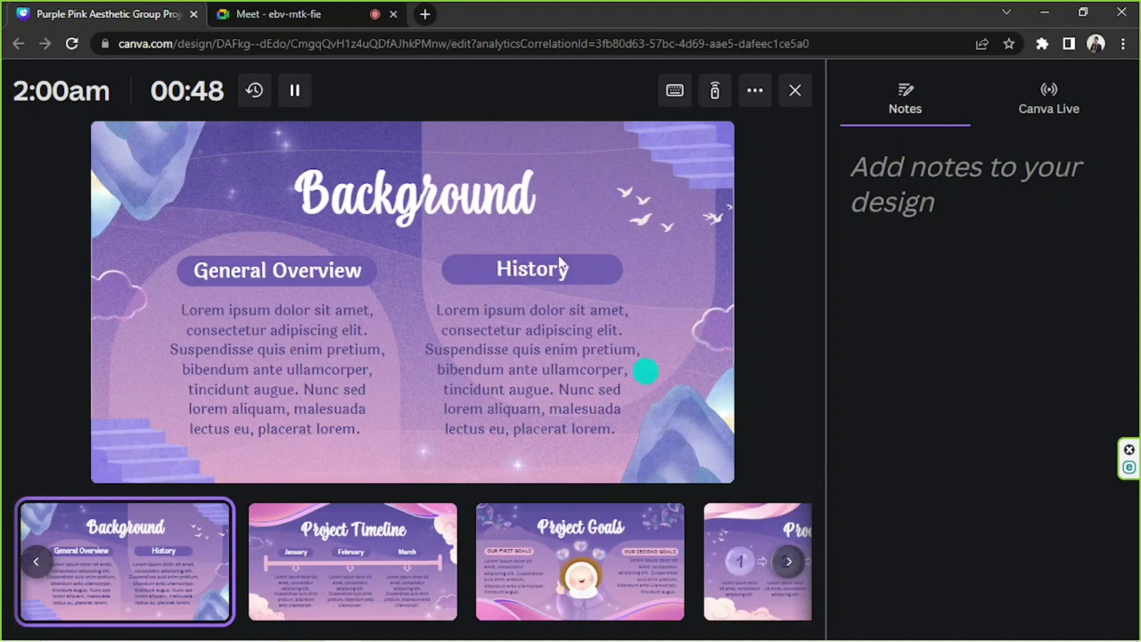
mouse_move(385, 629)
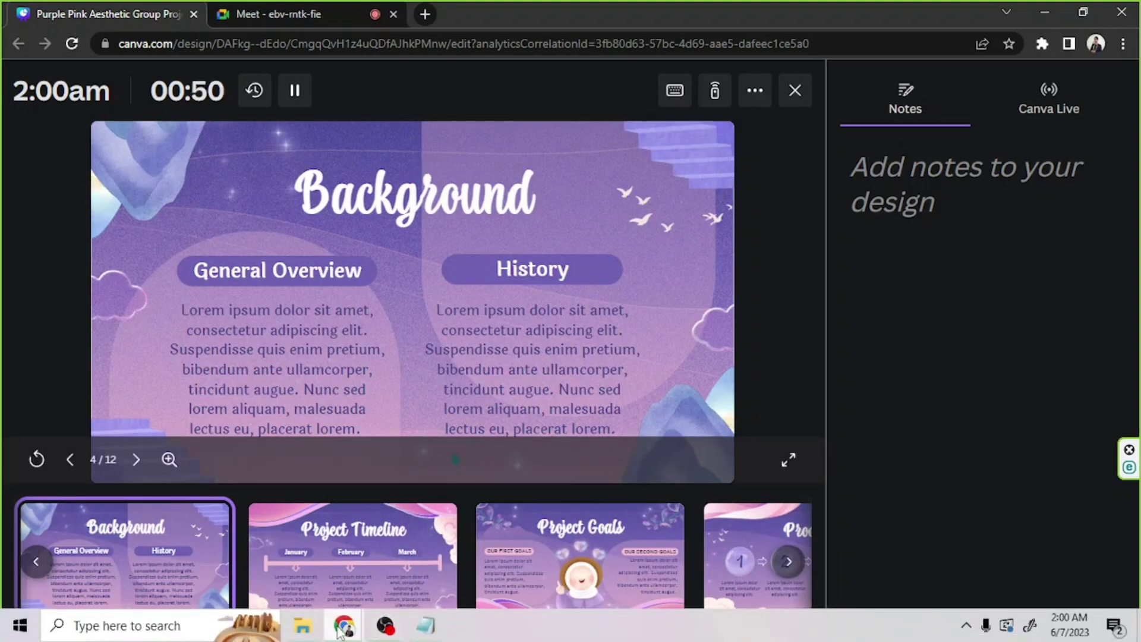
click(436, 543)
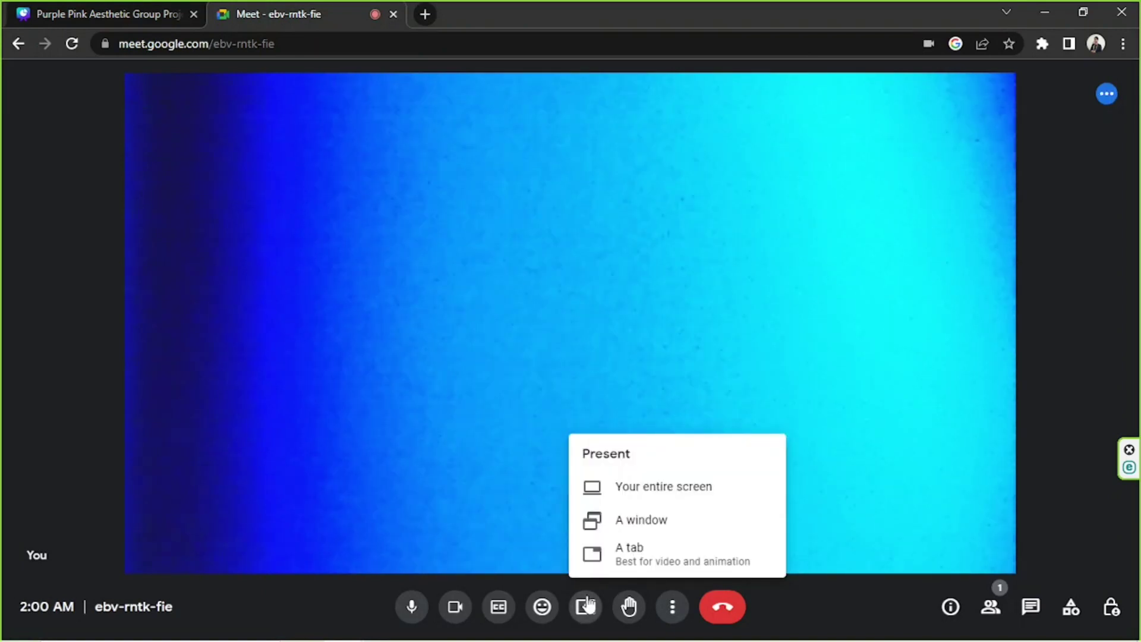
Share the Canva Audience Window into the call, then return to the Canva presenter tab.
click(618, 522)
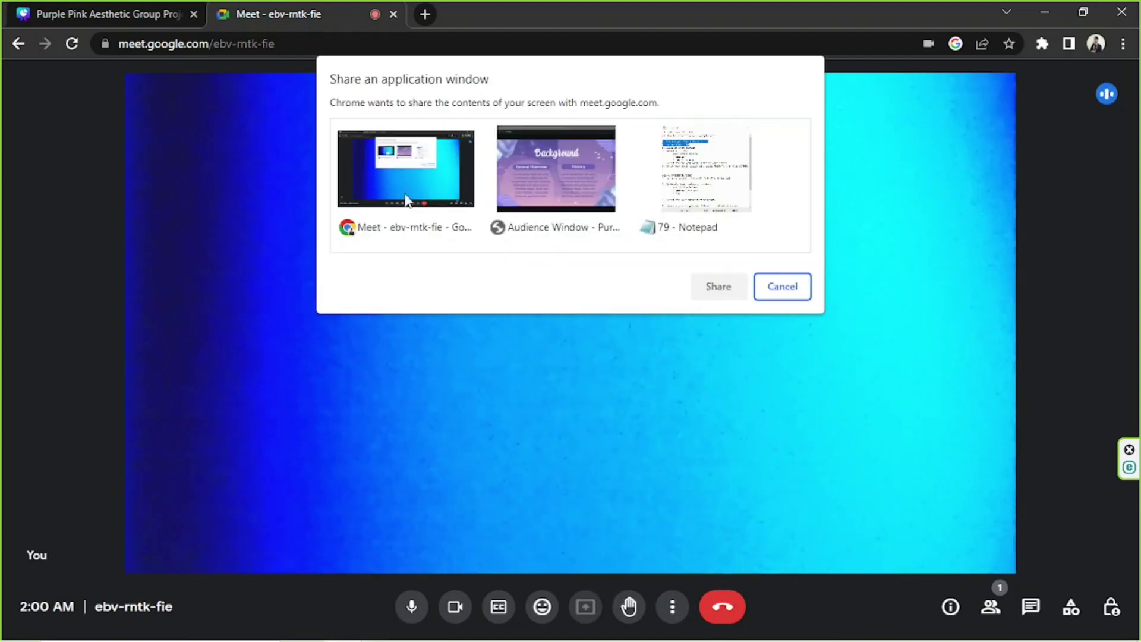
click(551, 189)
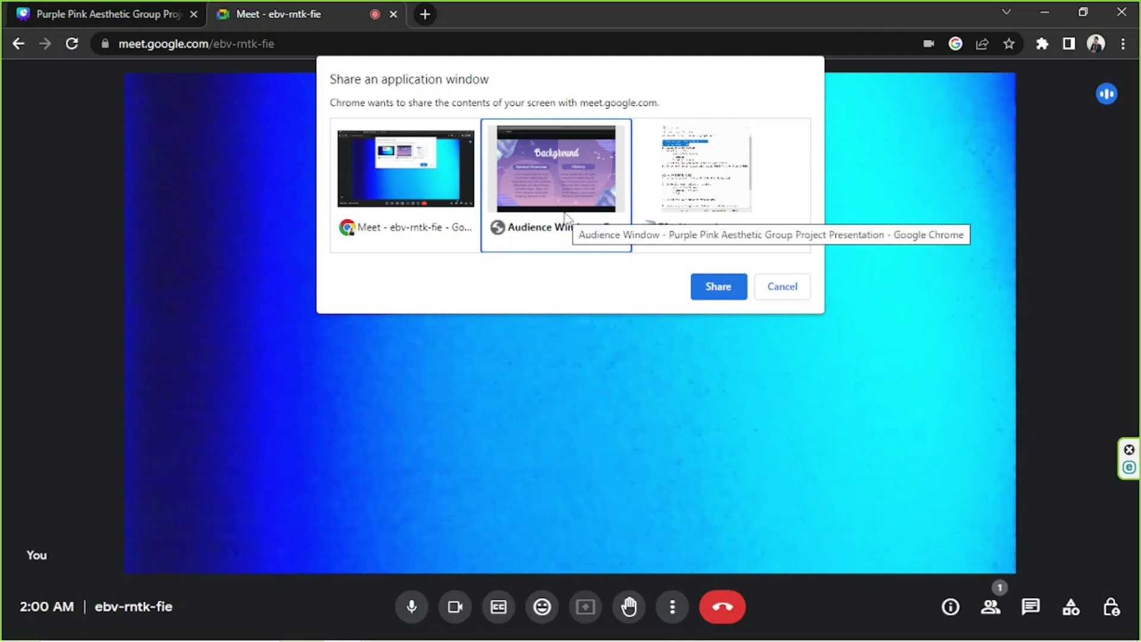
click(718, 287)
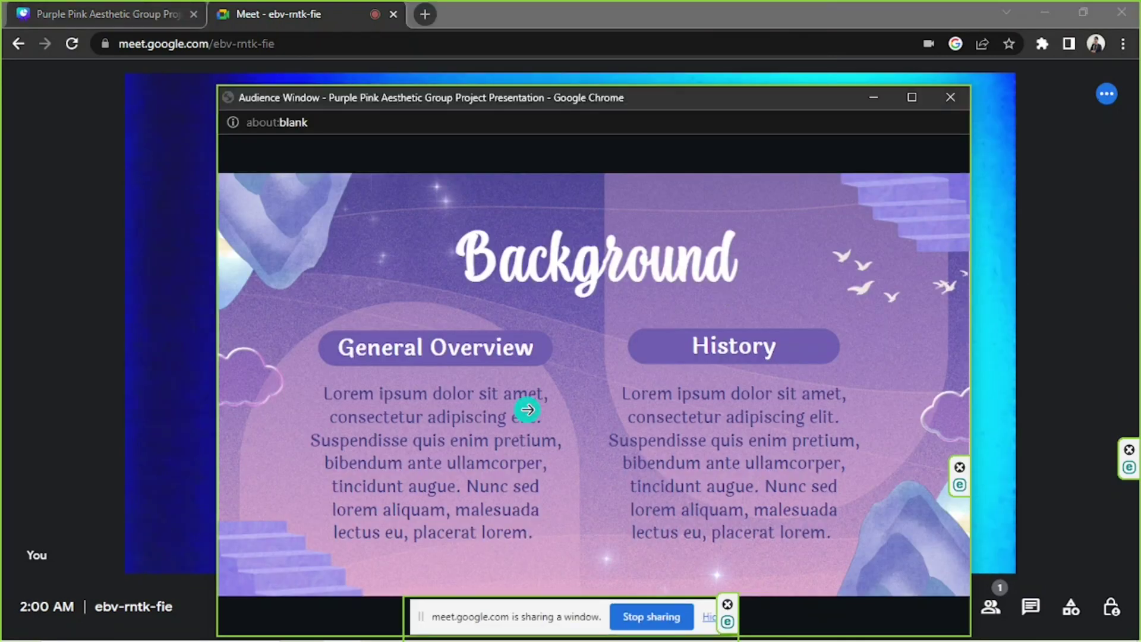
click(113, 15)
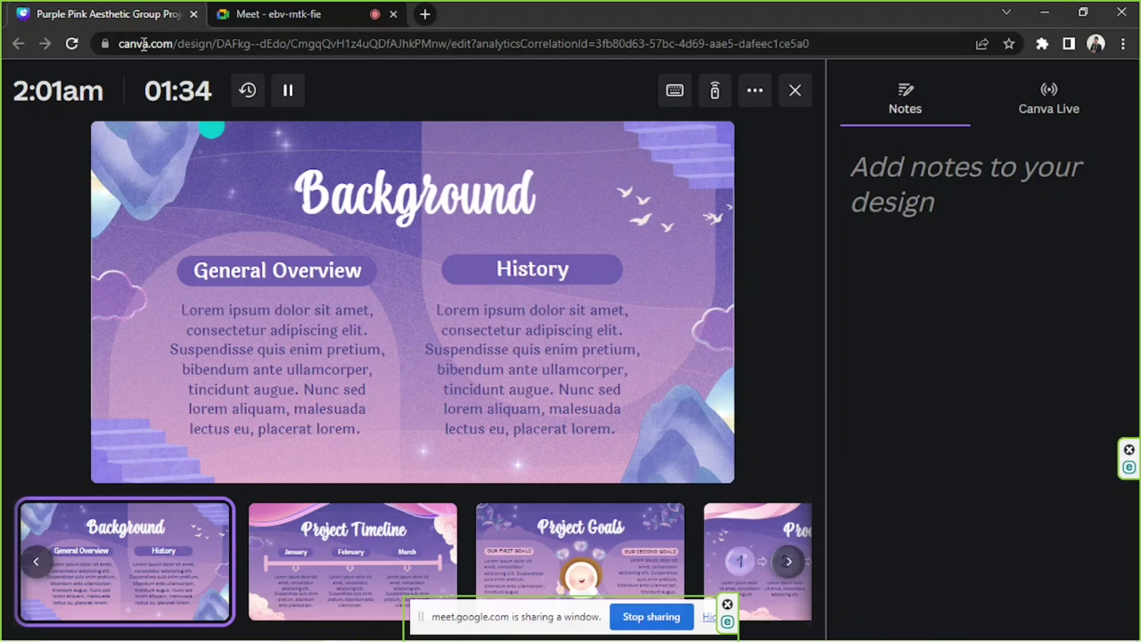
Detach Canva into its own window and arrange it beside the resized audience window.
drag(126, 11, 201, 94)
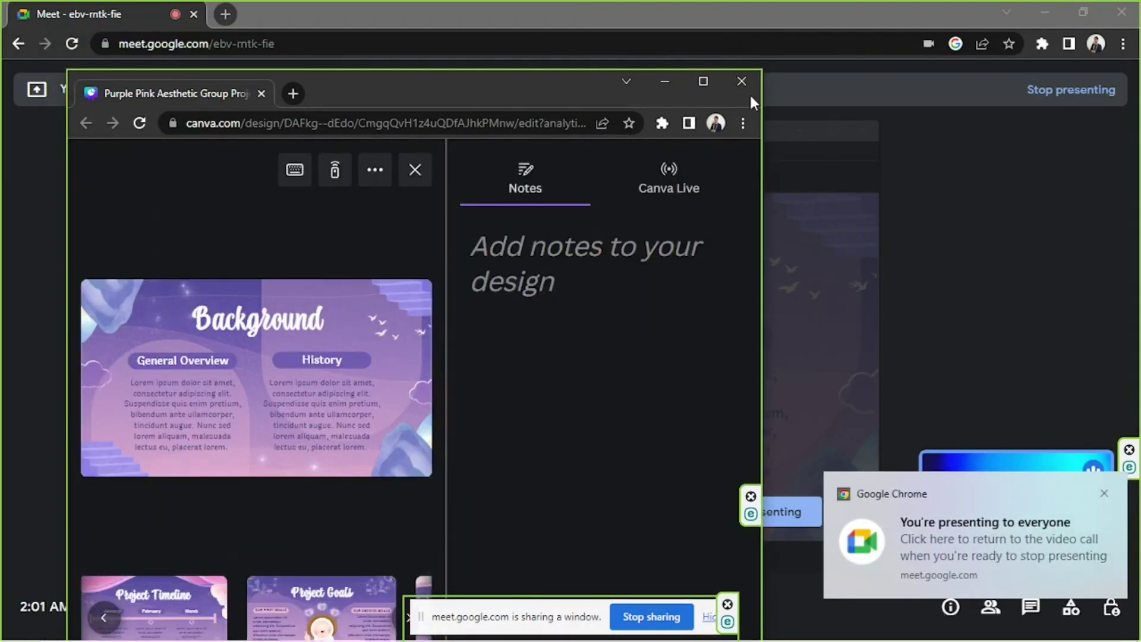
drag(762, 72, 549, 192)
drag(322, 214, 276, 130)
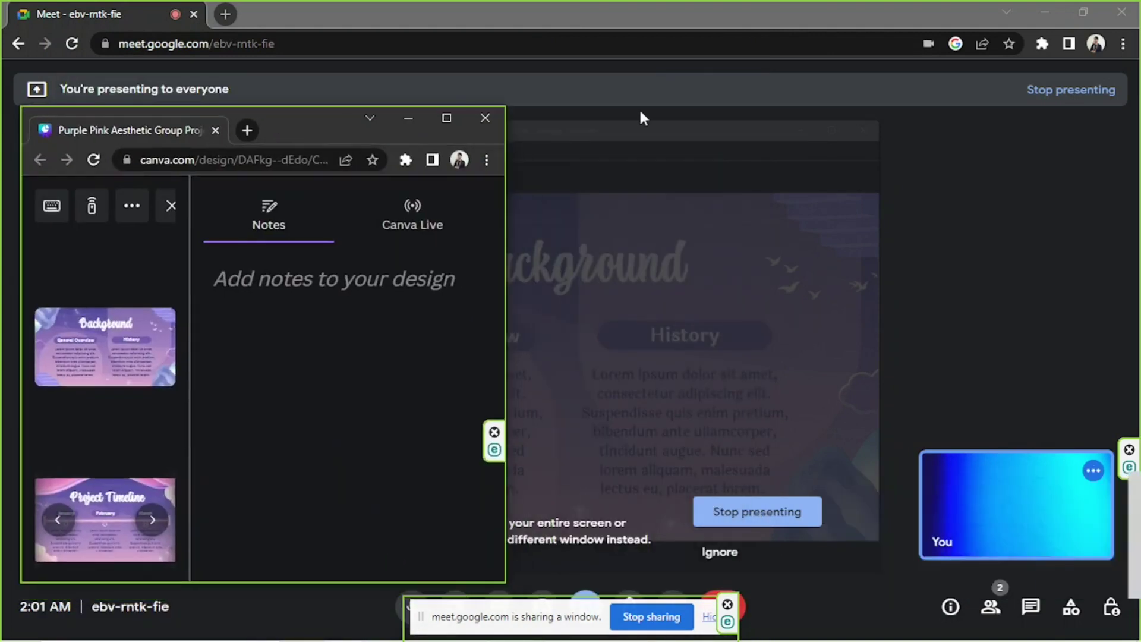
click(644, 108)
key(alt+Tab)
click(569, 143)
drag(577, 101, 664, 37)
drag(1059, 572, 784, 371)
drag(619, 43, 919, 96)
key(alt+Tab)
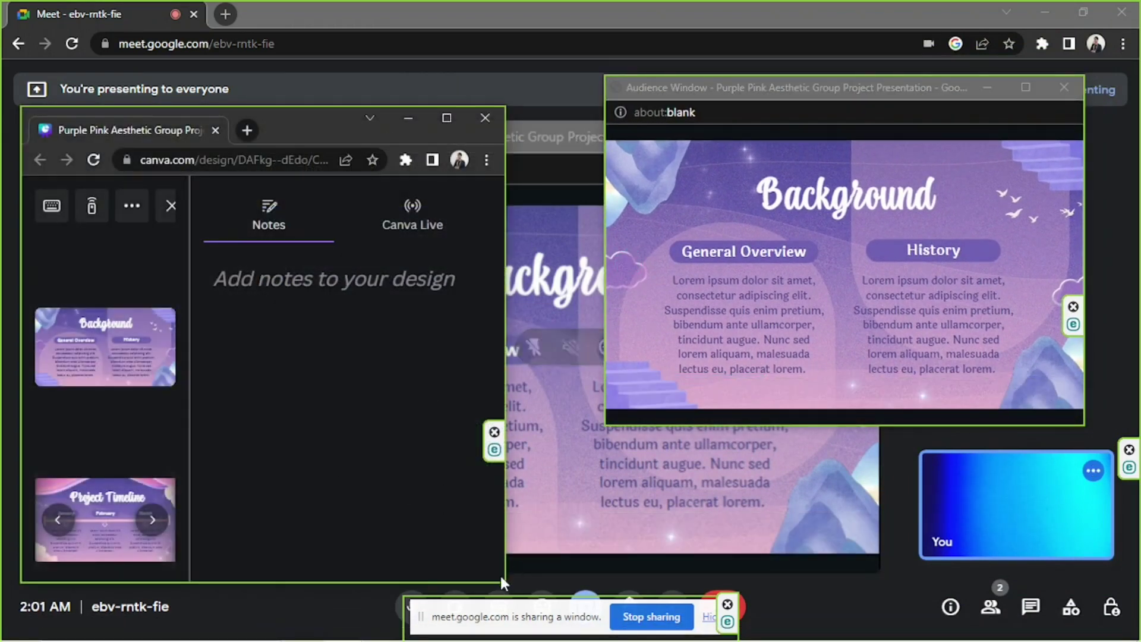
drag(506, 585, 745, 599)
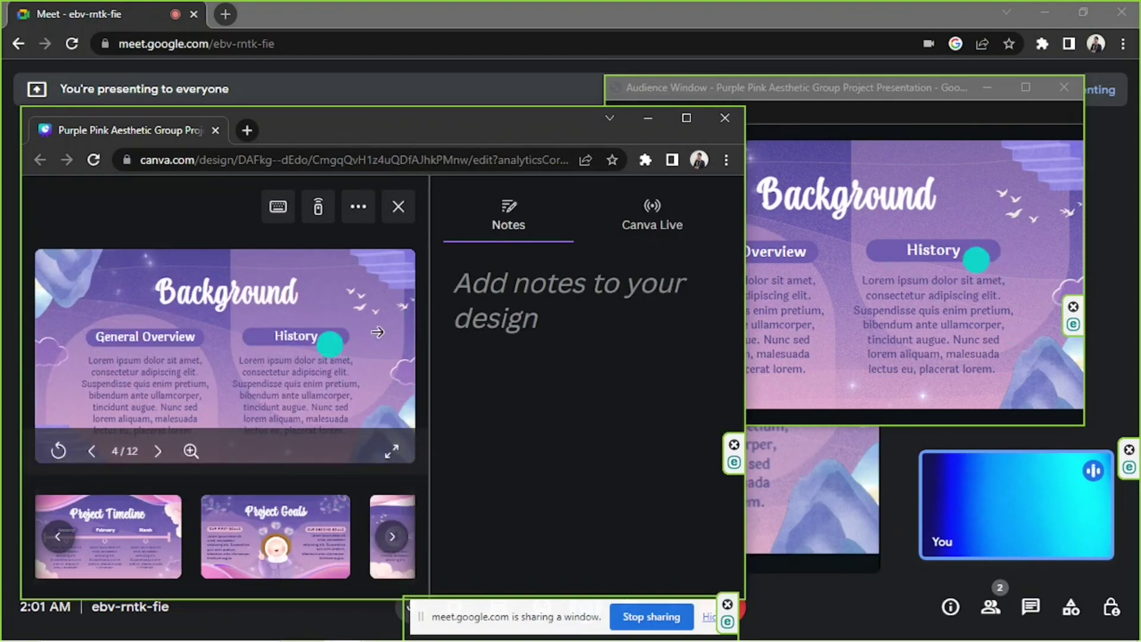
Advance presenter view through Project Goals, Process and Photo Page to the Conclusion slide.
click(754, 92)
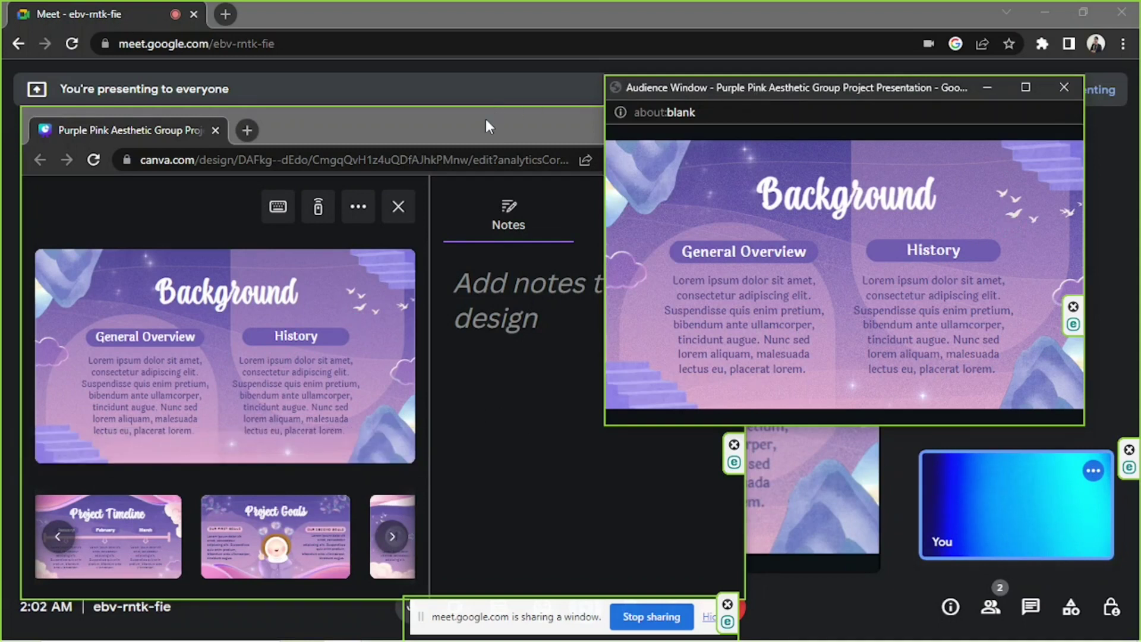
click(126, 461)
click(269, 537)
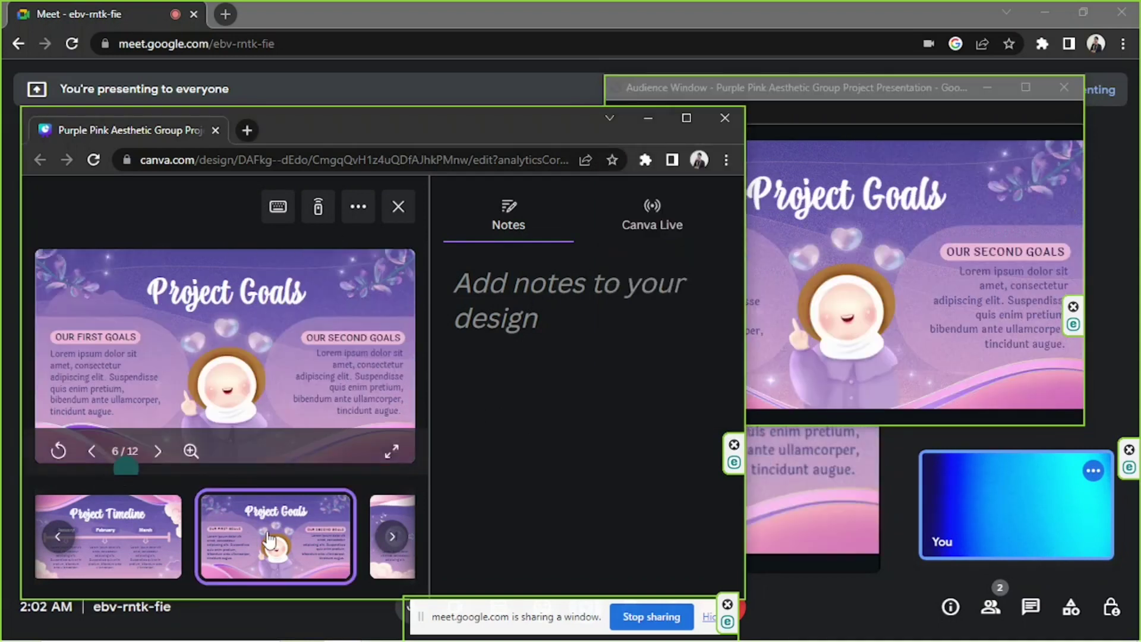
click(390, 567)
click(313, 547)
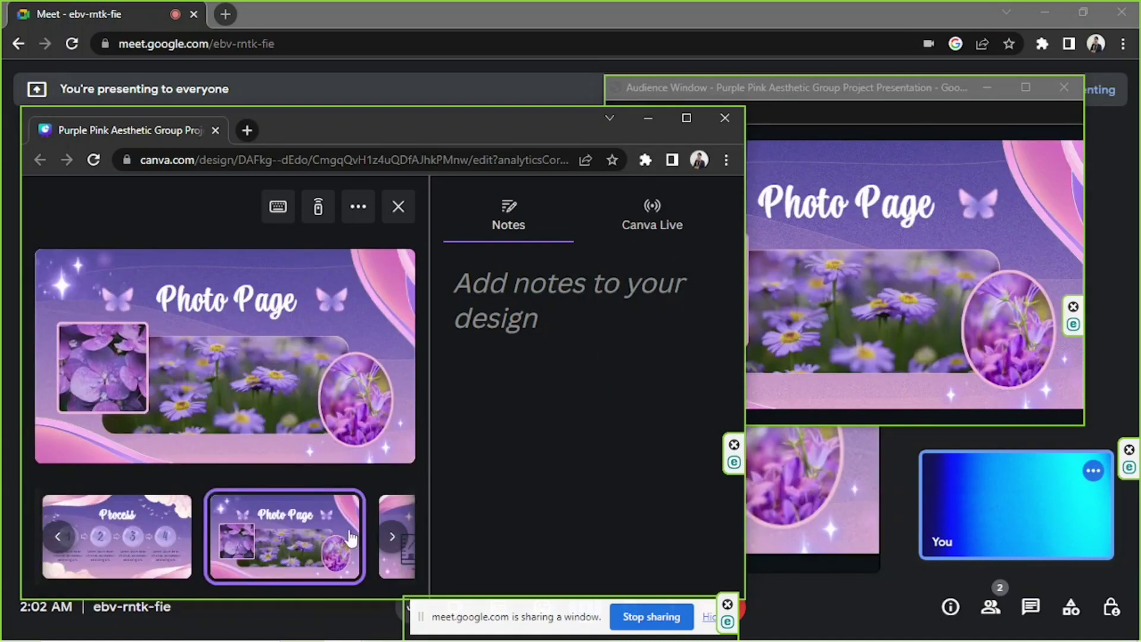
click(392, 536)
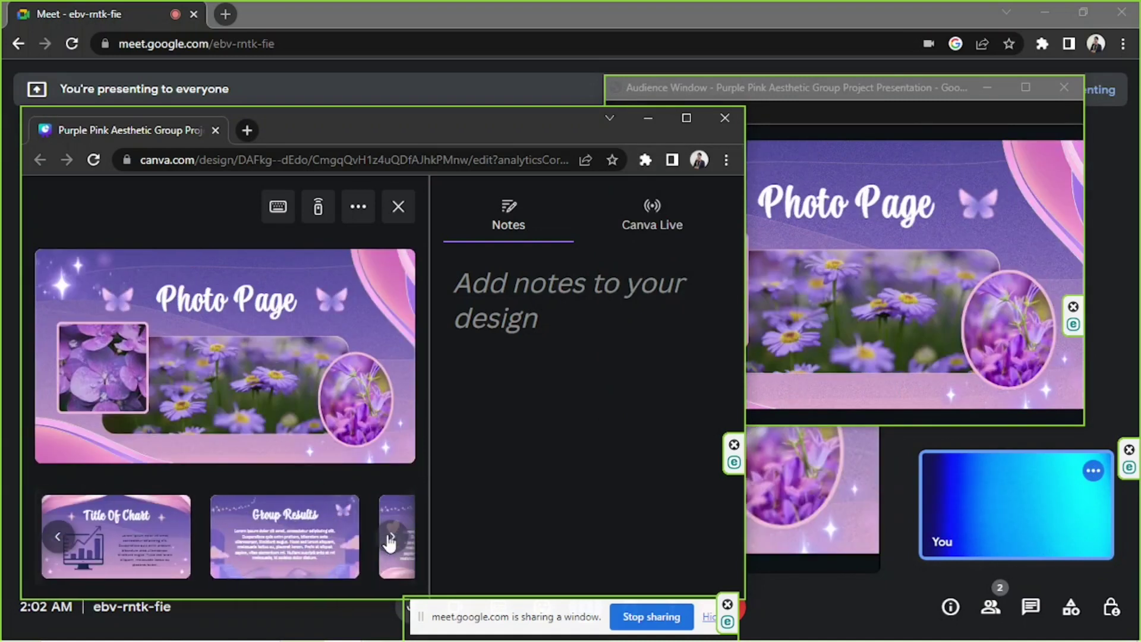
click(390, 577)
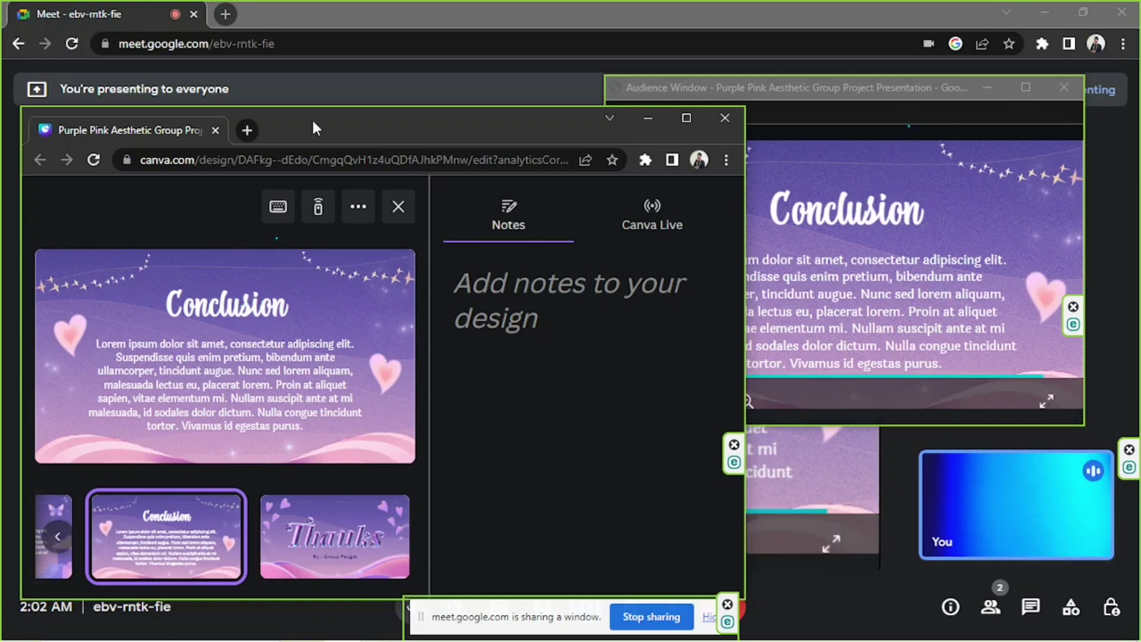
drag(313, 123, 334, 112)
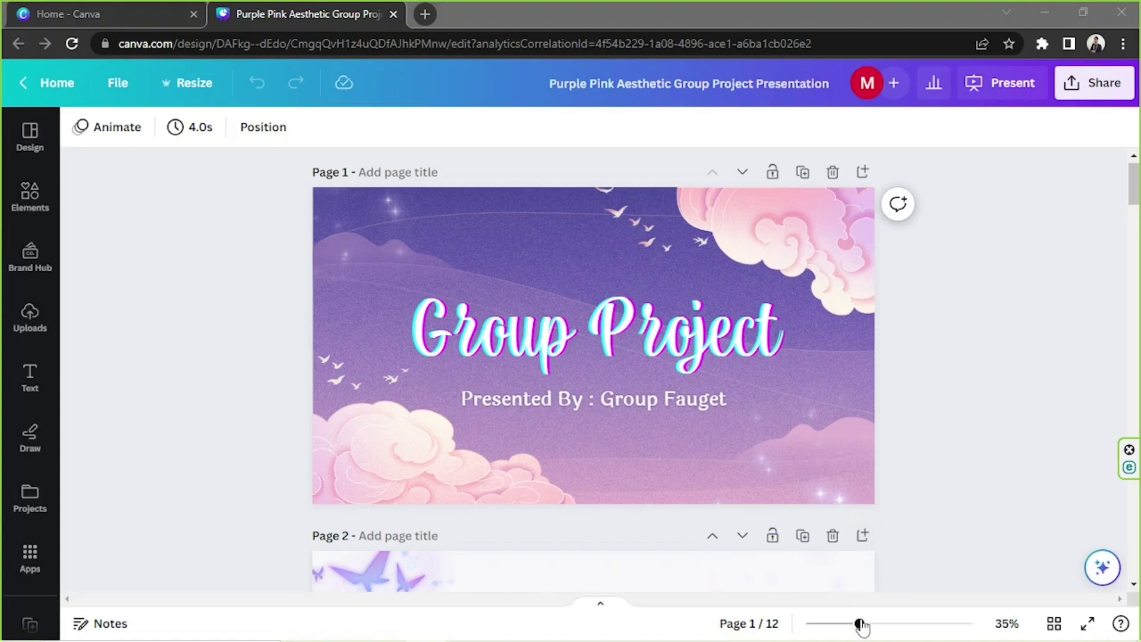
Generate a Magic Design draft from the prompt 'Animation style presentation about the principles of animation'.
mouse_move(859, 623)
mouse_down()
mouse_move(878, 624)
mouse_move(864, 624)
mouse_up()
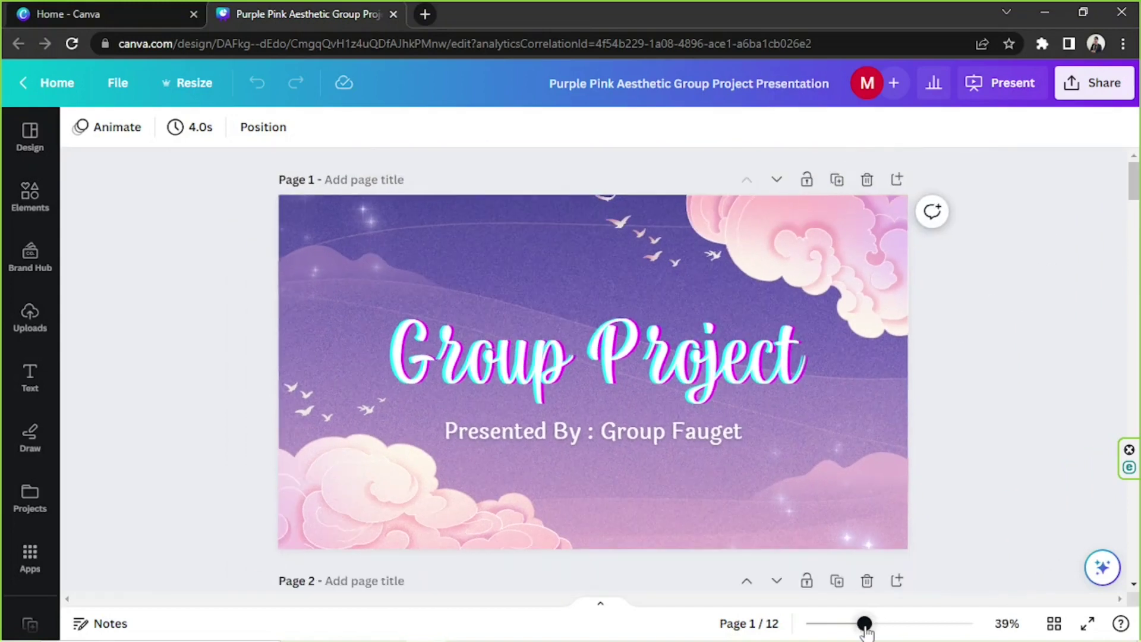
click(30, 138)
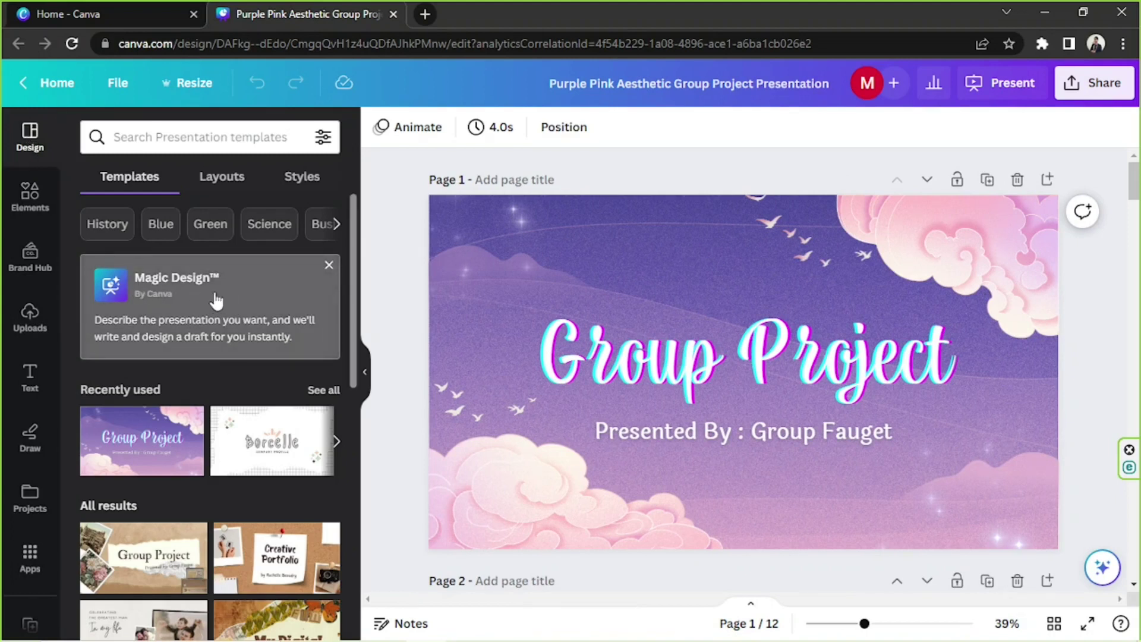
click(240, 301)
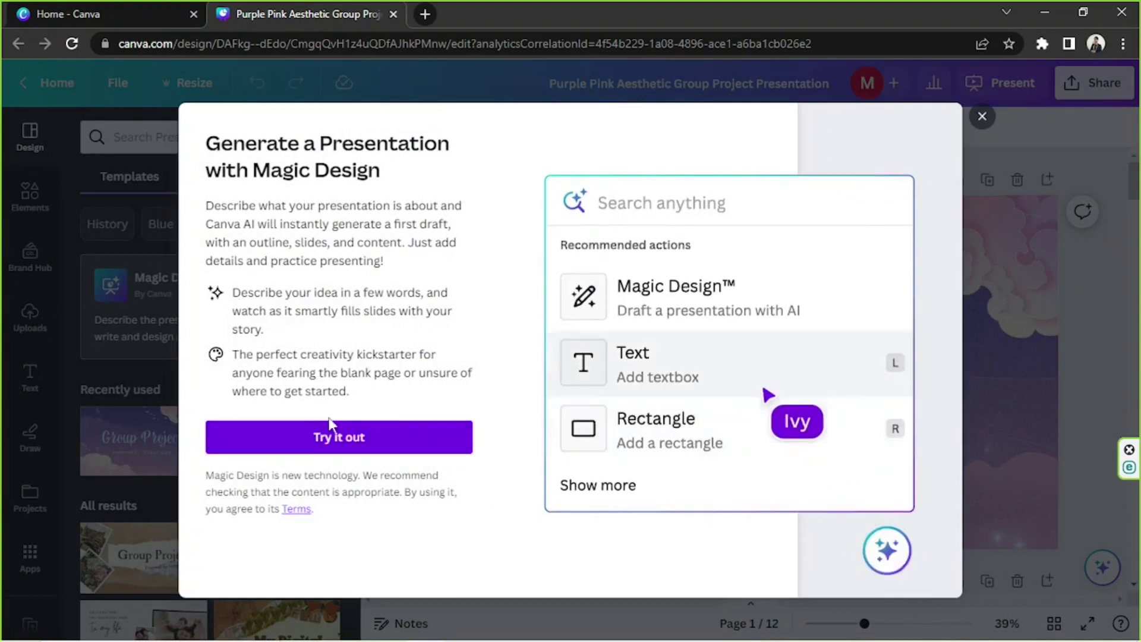
click(381, 440)
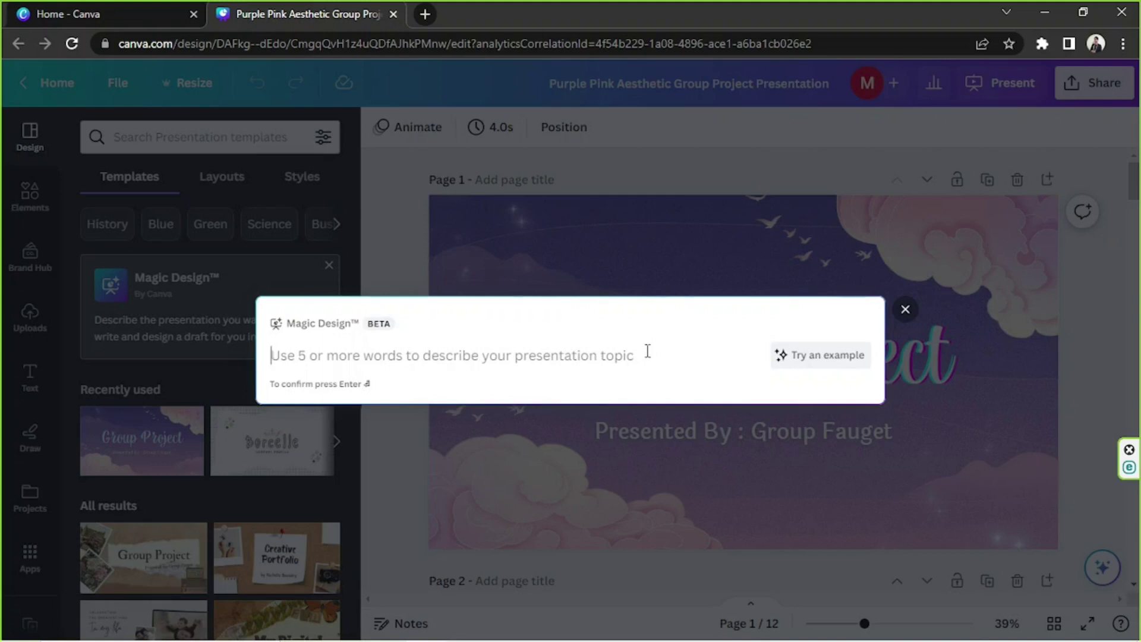
text(Anima)
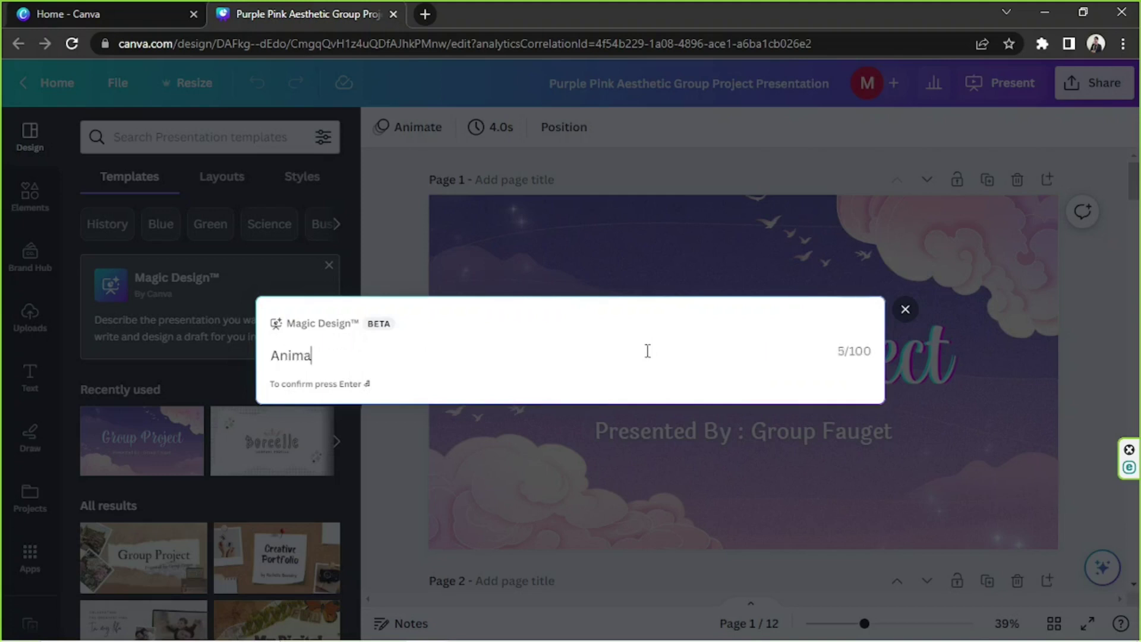
text(tion style prese)
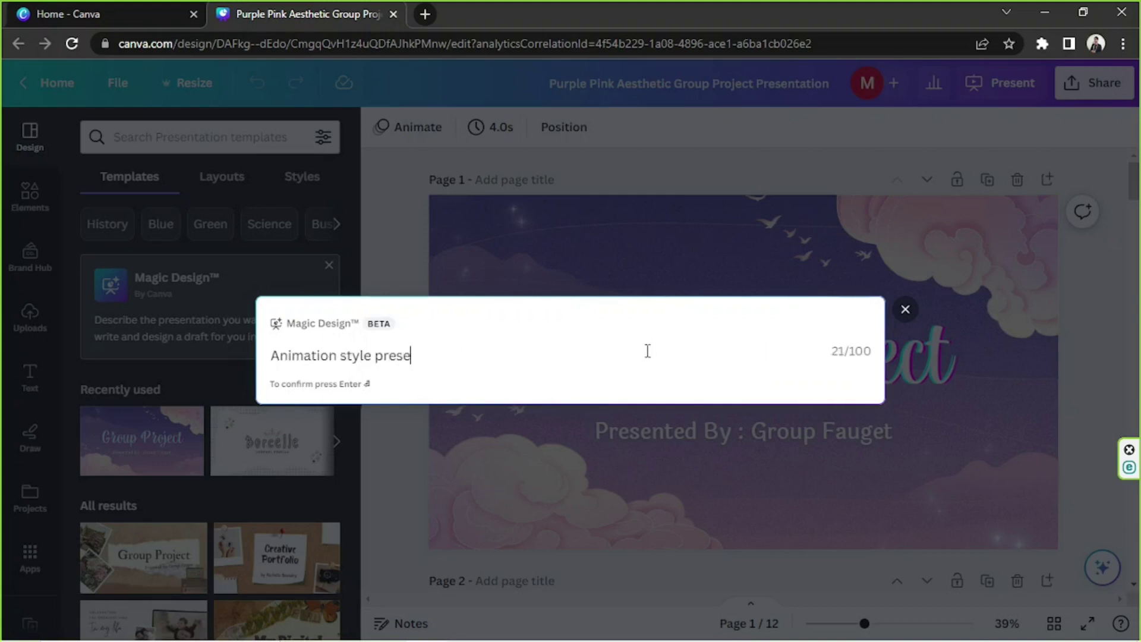
text(ntation about the principles of animation)
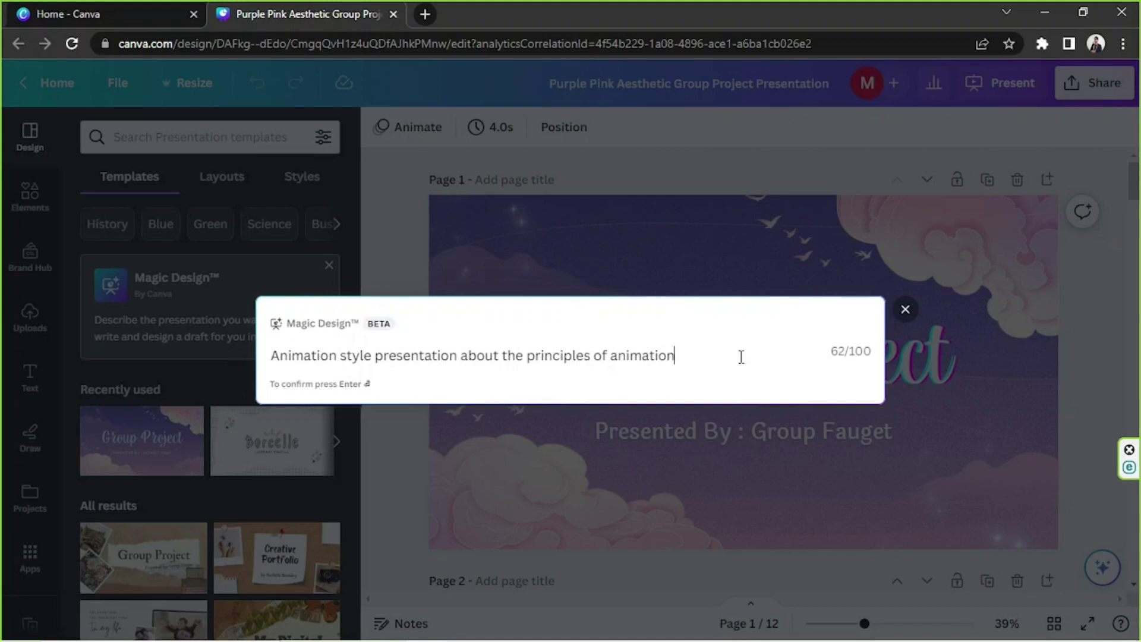
key(Return)
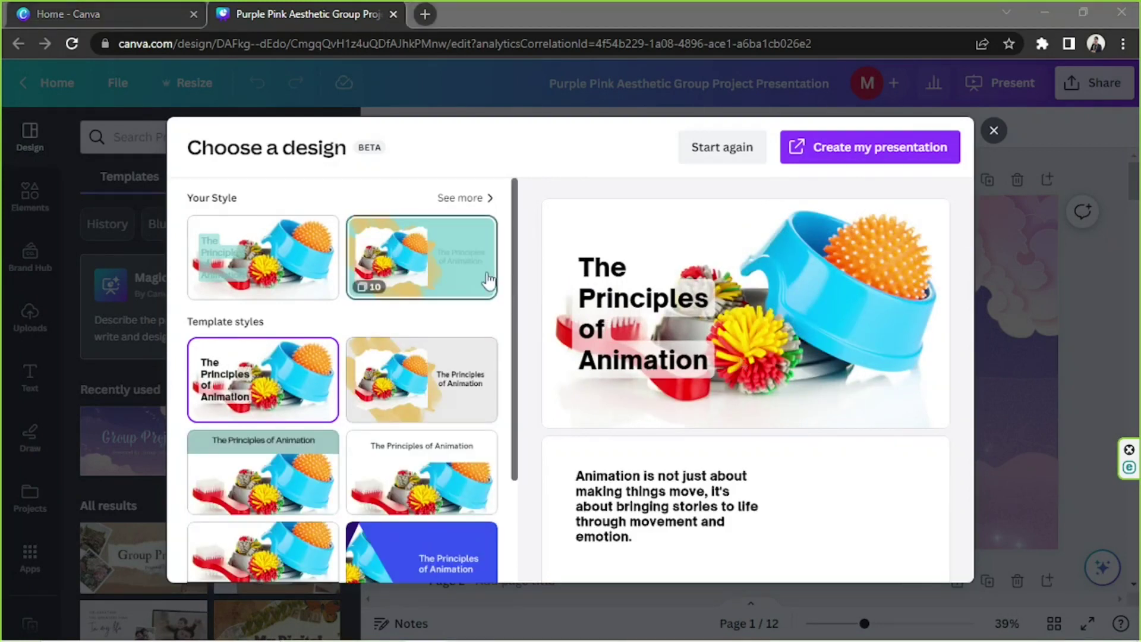
Preview the teal, white, black-caption, blue diagonal and purple gradient template styles.
scroll(447, 240, down, 1)
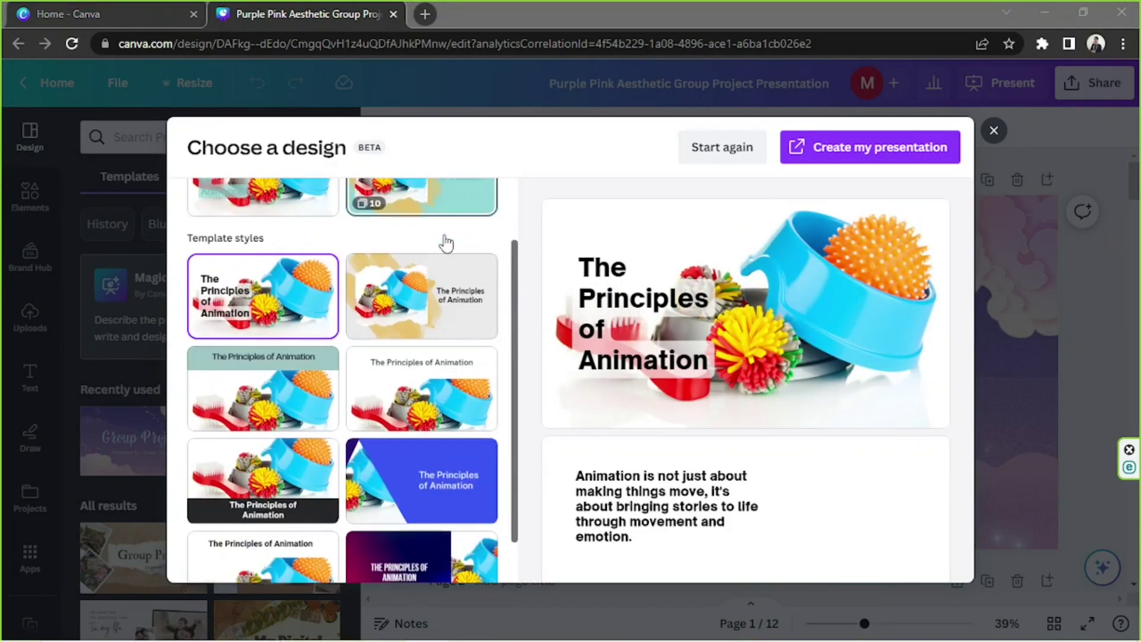
click(391, 275)
click(230, 391)
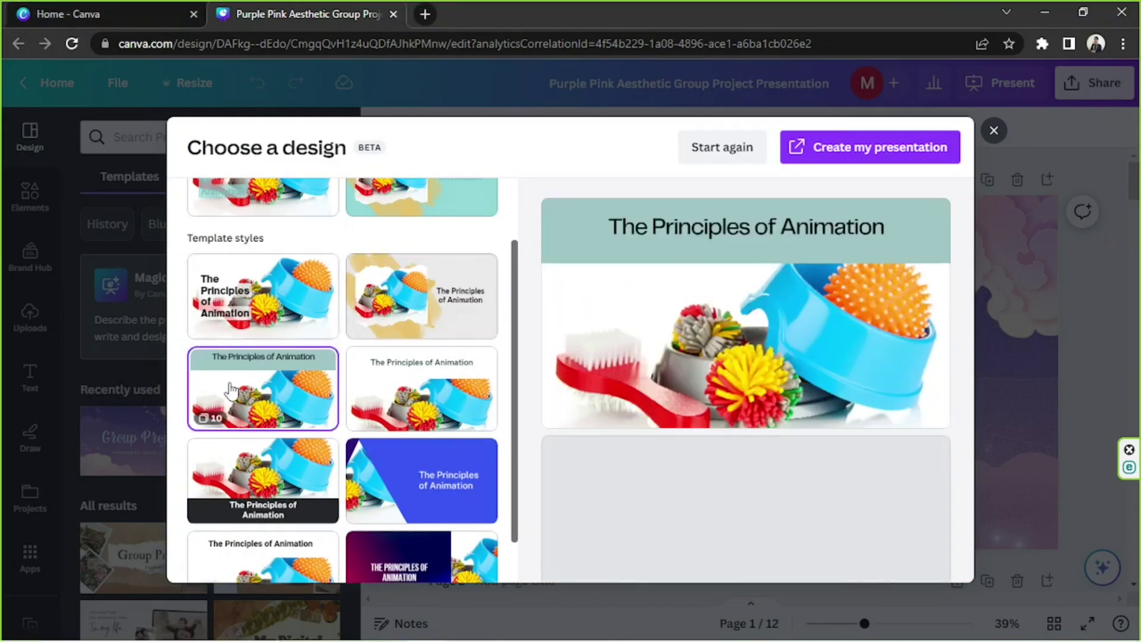
click(403, 390)
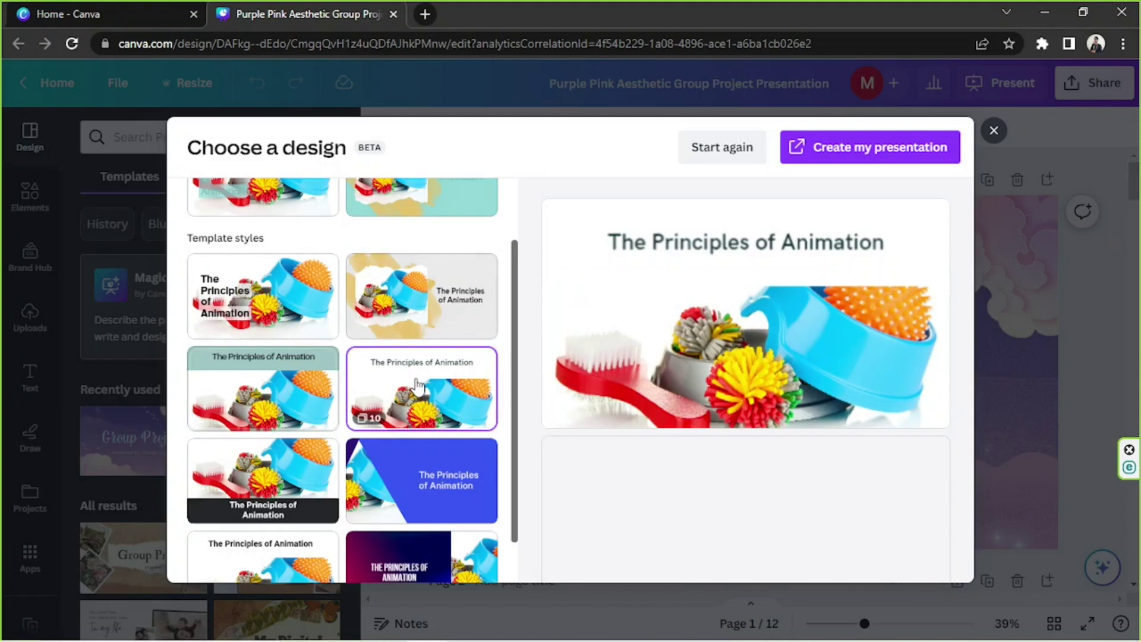
scroll(404, 390, down, 1)
click(279, 403)
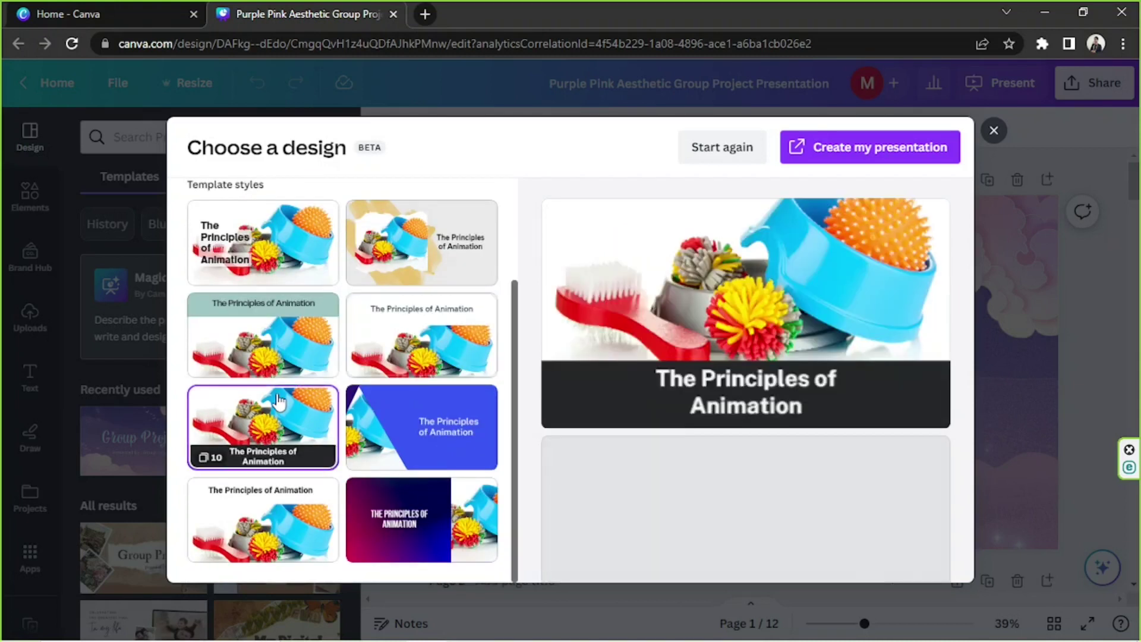
click(452, 406)
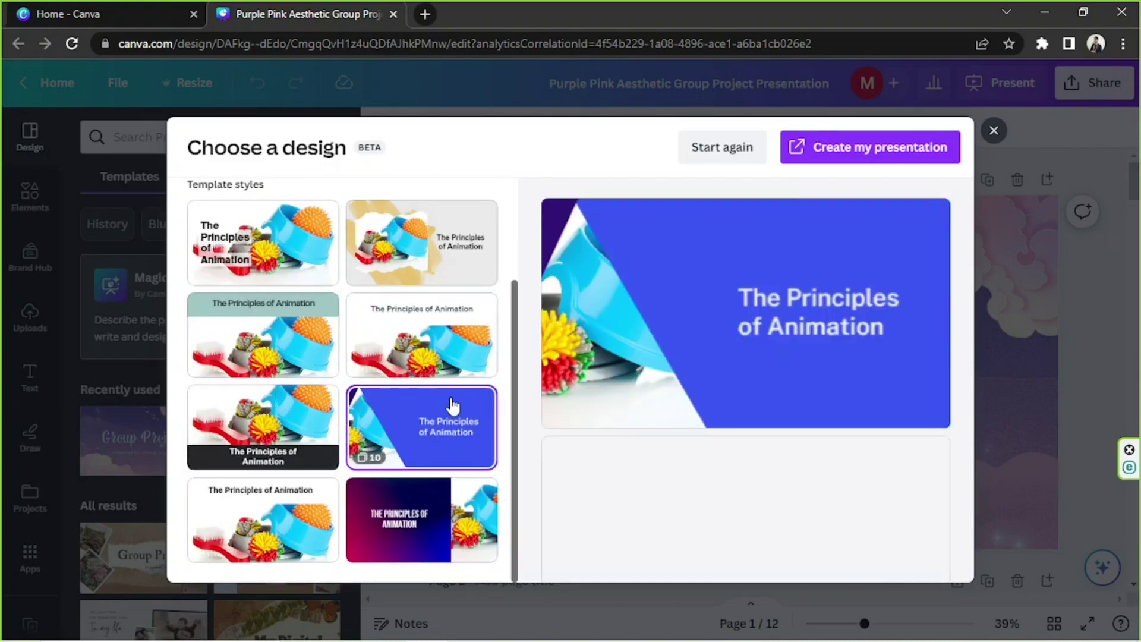
click(334, 516)
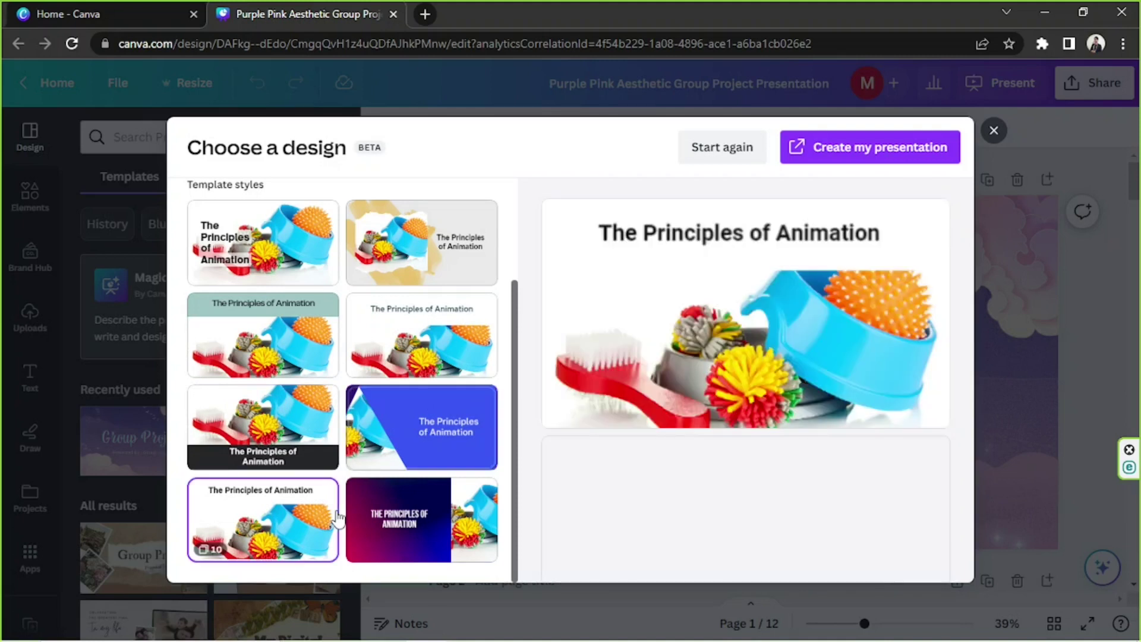
click(379, 521)
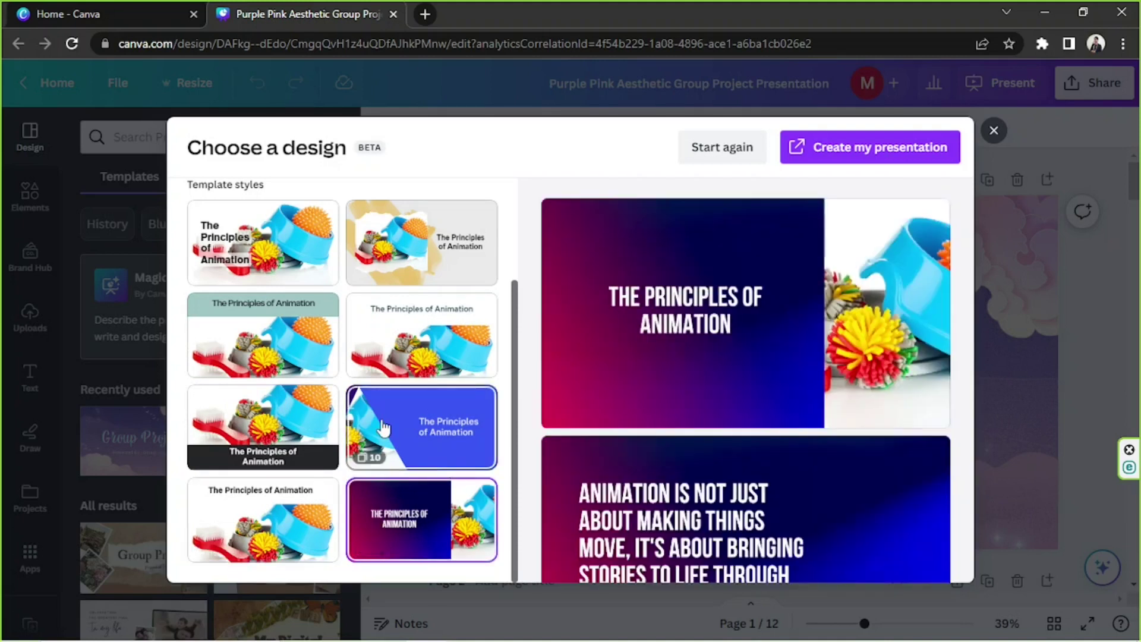
scroll(382, 428, up, 3)
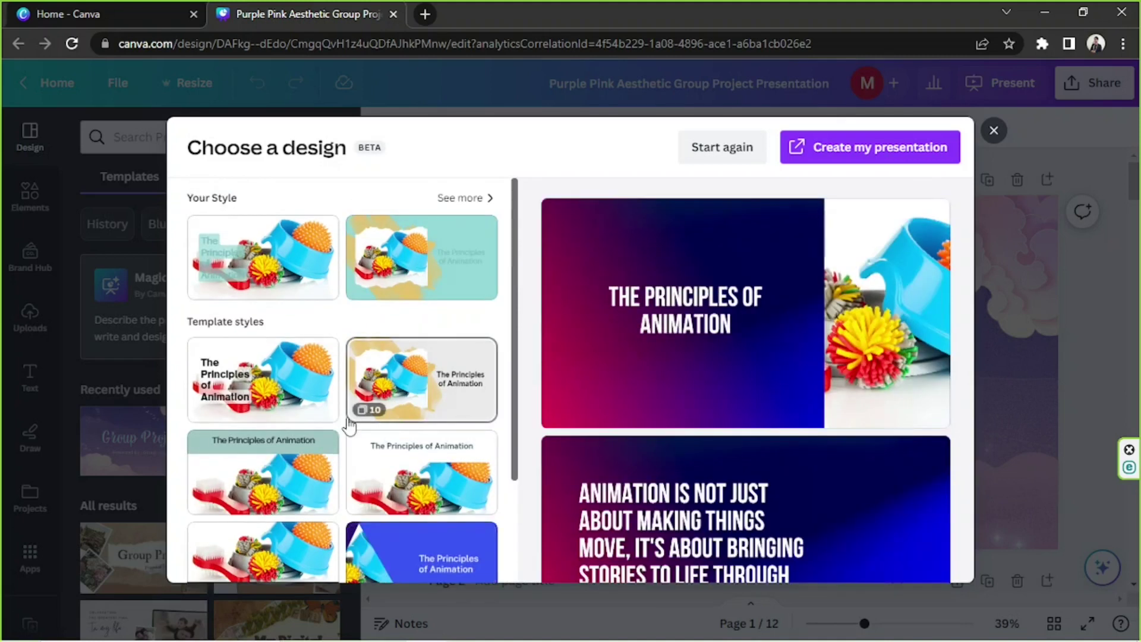
Expand the full Your Style set and look through its variations.
click(470, 199)
scroll(386, 313, down, 1)
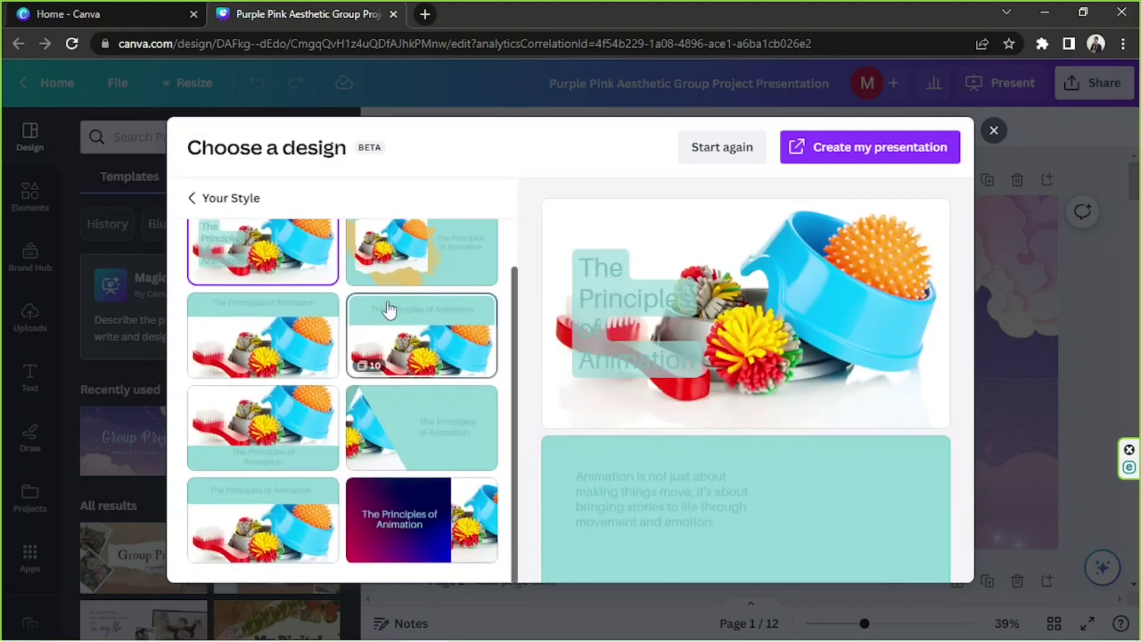
scroll(390, 310, up, 1)
scroll(390, 310, down, 1)
scroll(390, 310, up, 1)
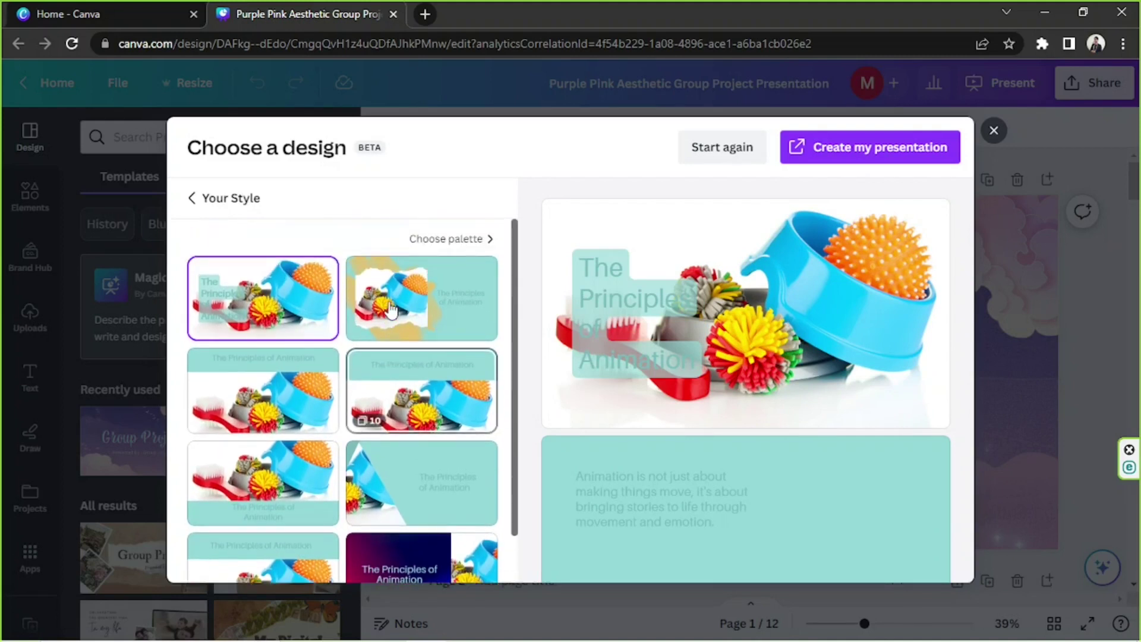
Start over with a new Magic Design prompt 'principles of animation ng cartoons'.
click(736, 147)
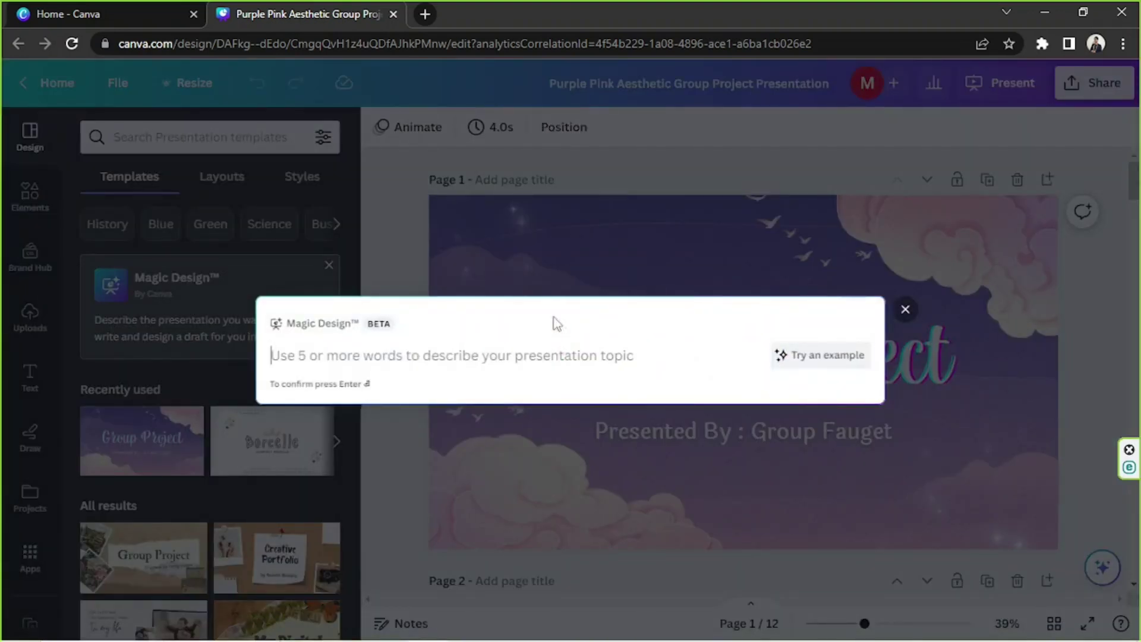
text(principles of animation)
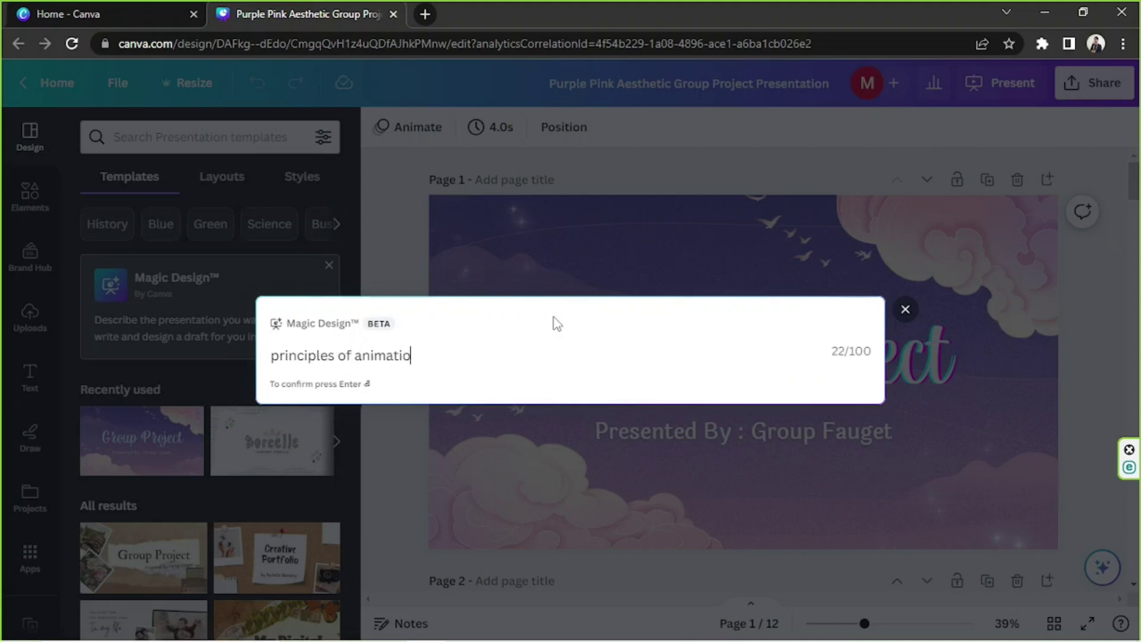
text( ng cartoons)
key(Return)
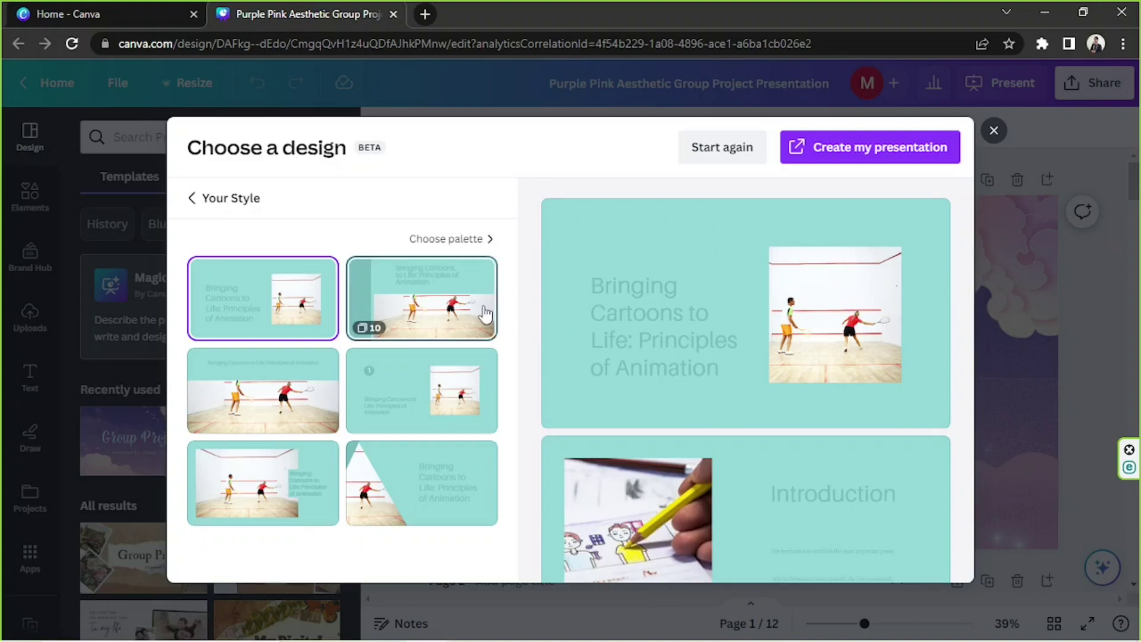
Preview all six generated design options, then return to the first teal design.
click(484, 313)
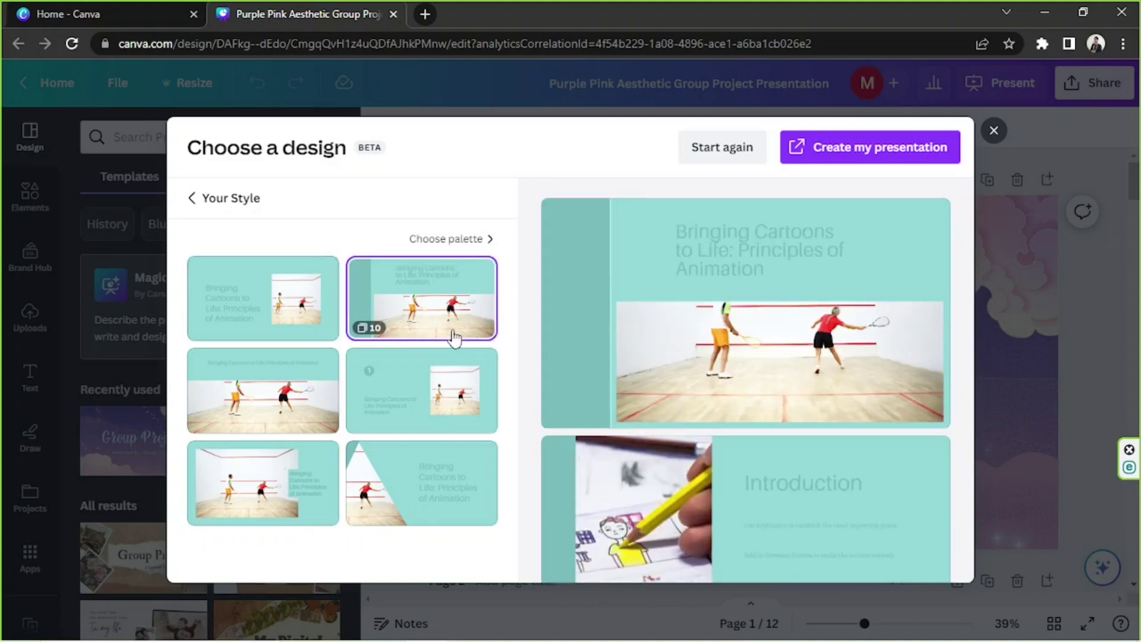
click(309, 418)
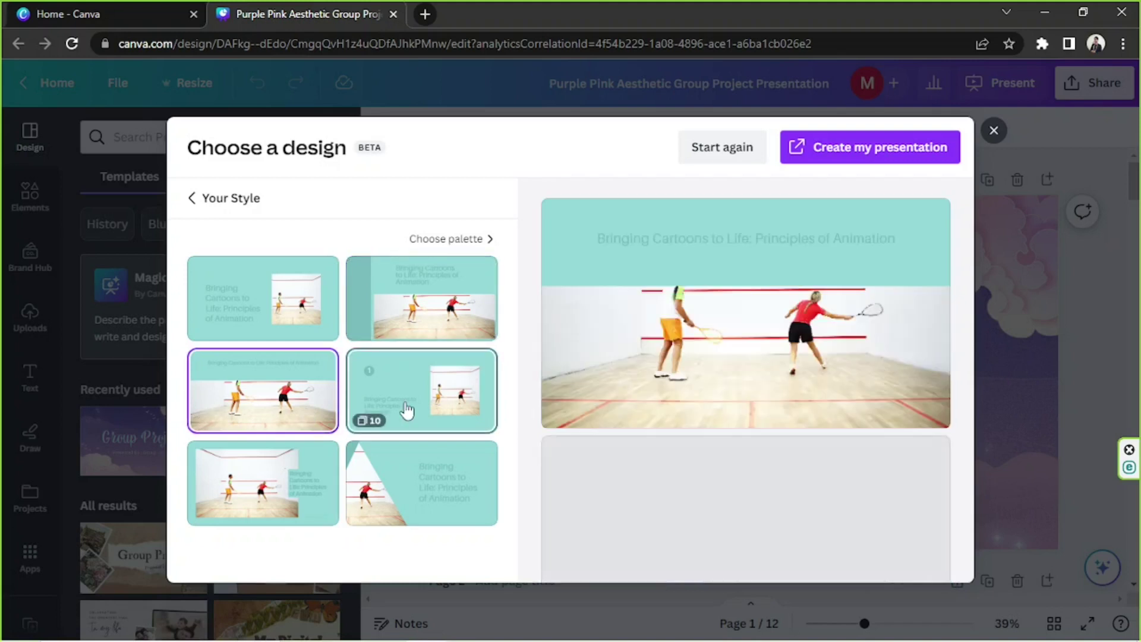
click(407, 410)
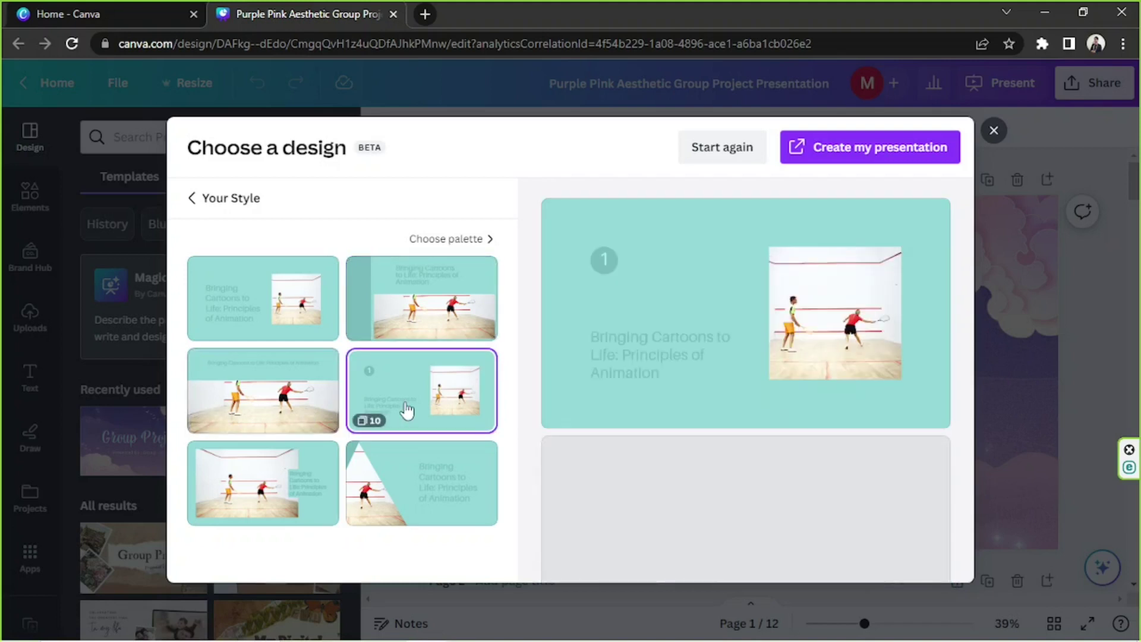
click(325, 474)
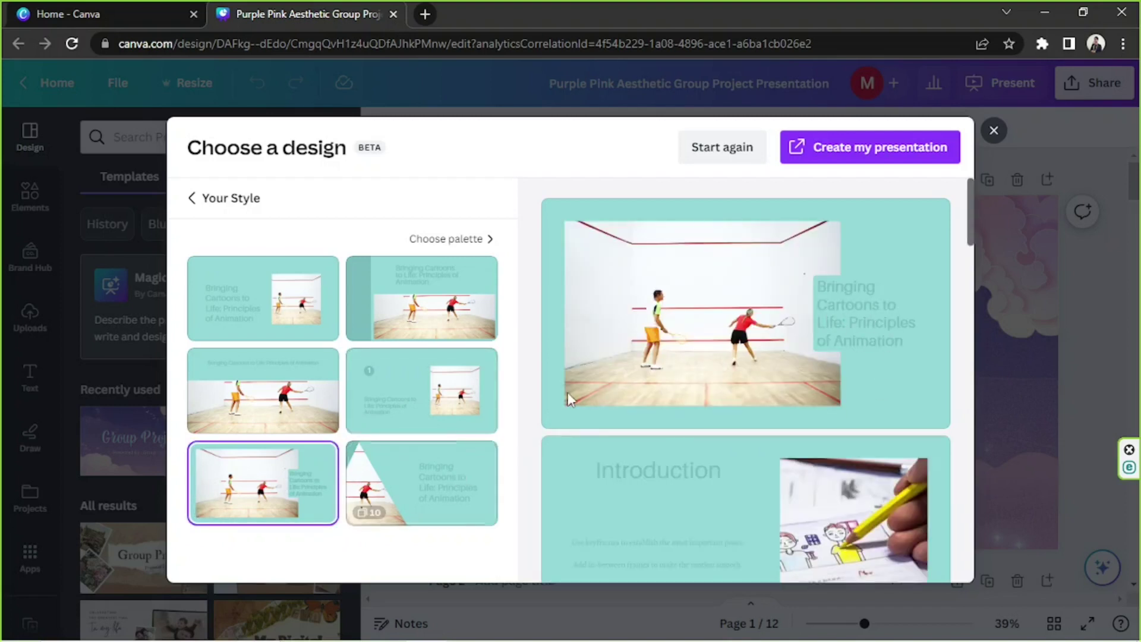
click(410, 488)
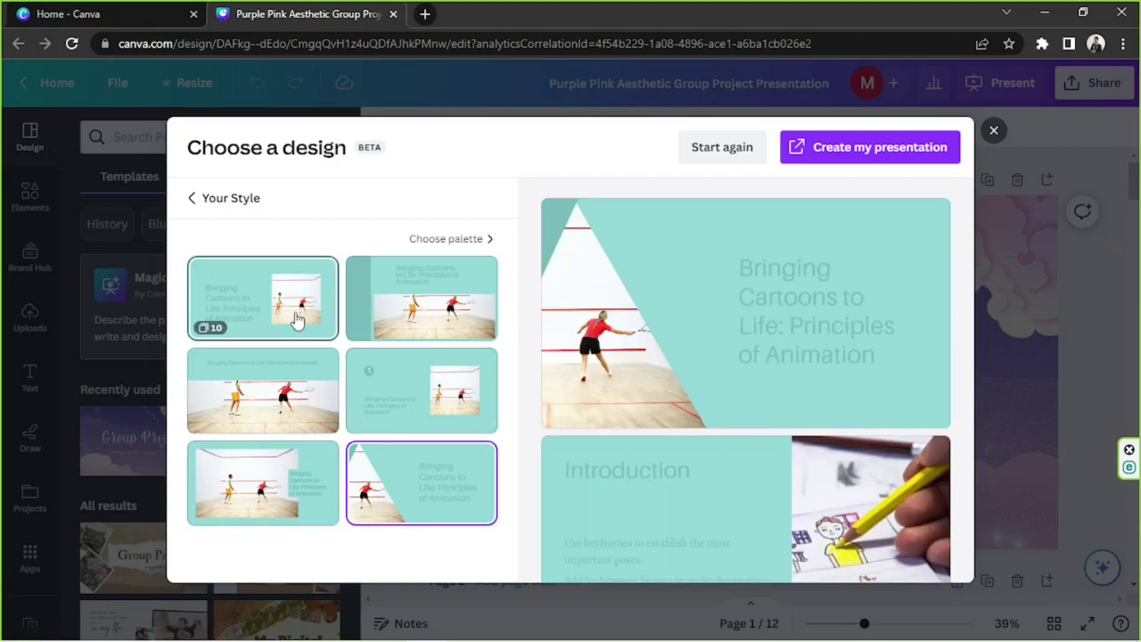
click(293, 318)
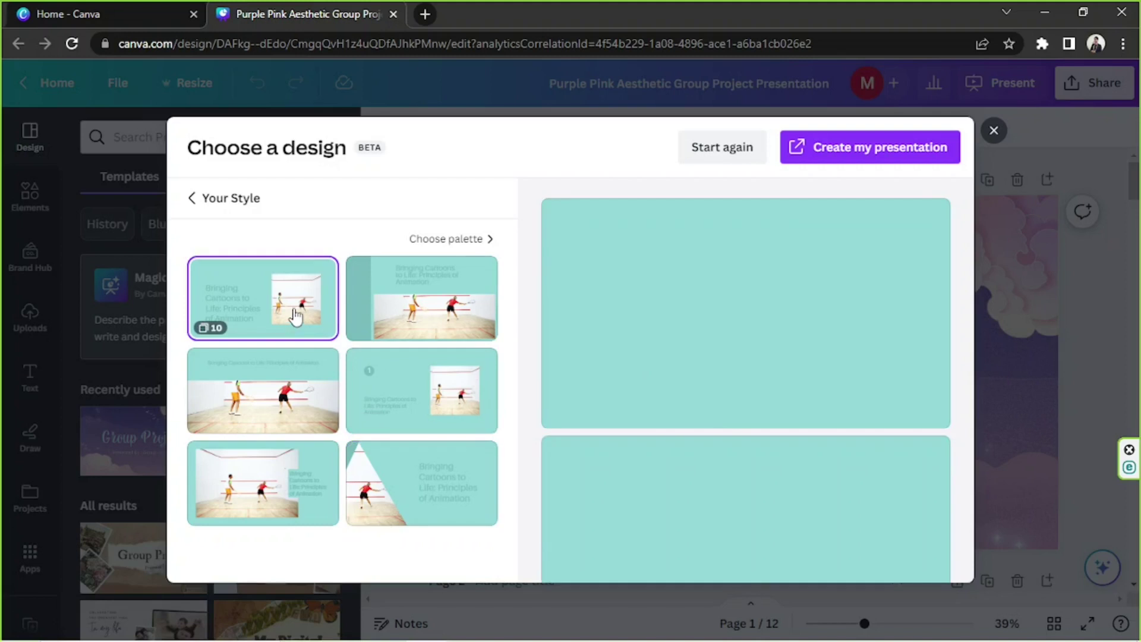
scroll(755, 272, down, 5)
scroll(756, 268, up, 5)
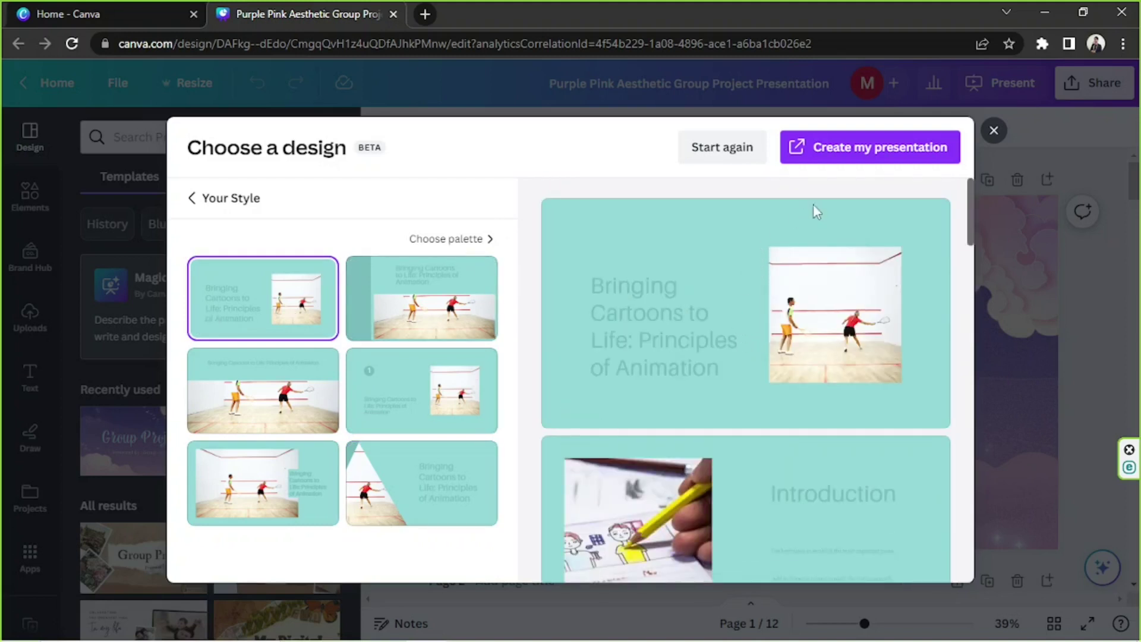
Add the Bringing Cartoons design to the deck and generate a new 'Principles of Animation' draft.
click(848, 159)
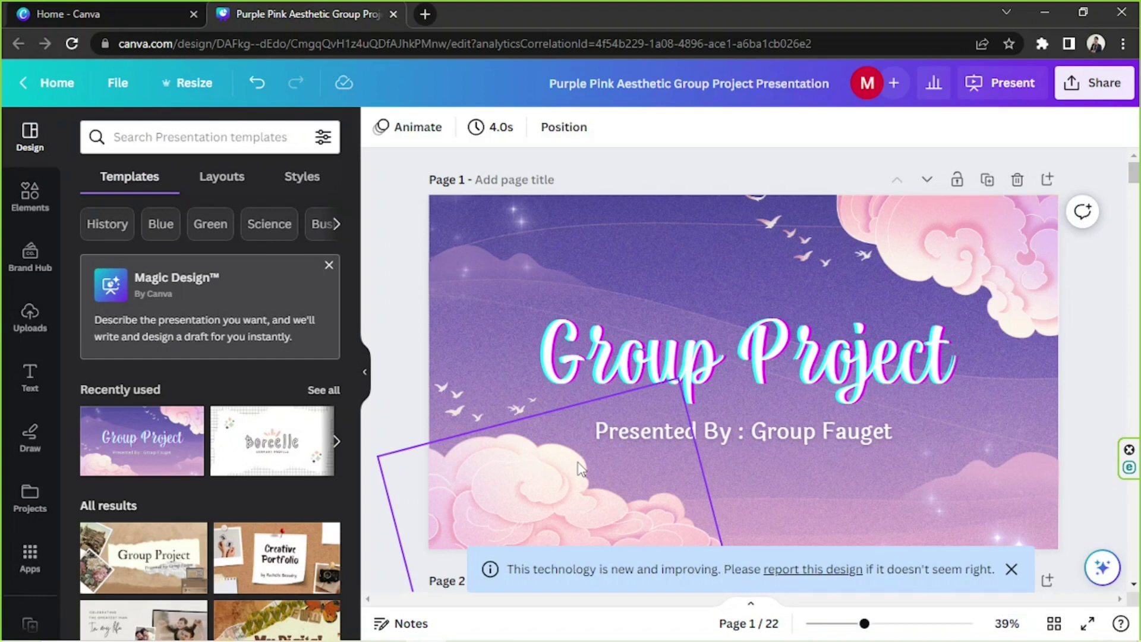
click(211, 319)
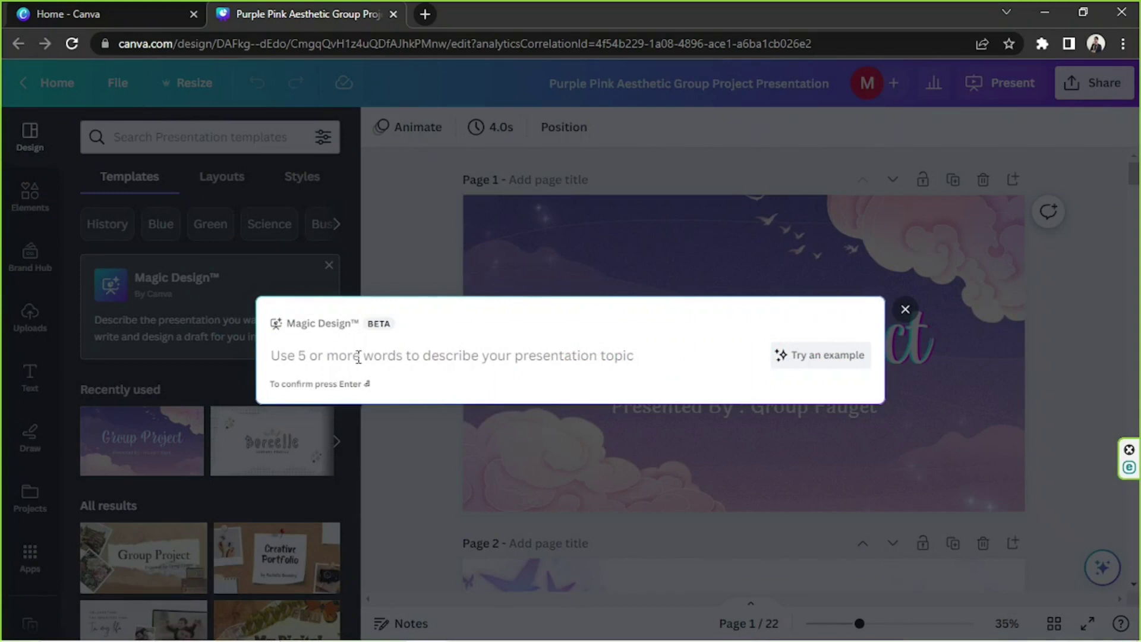
text(Principles )
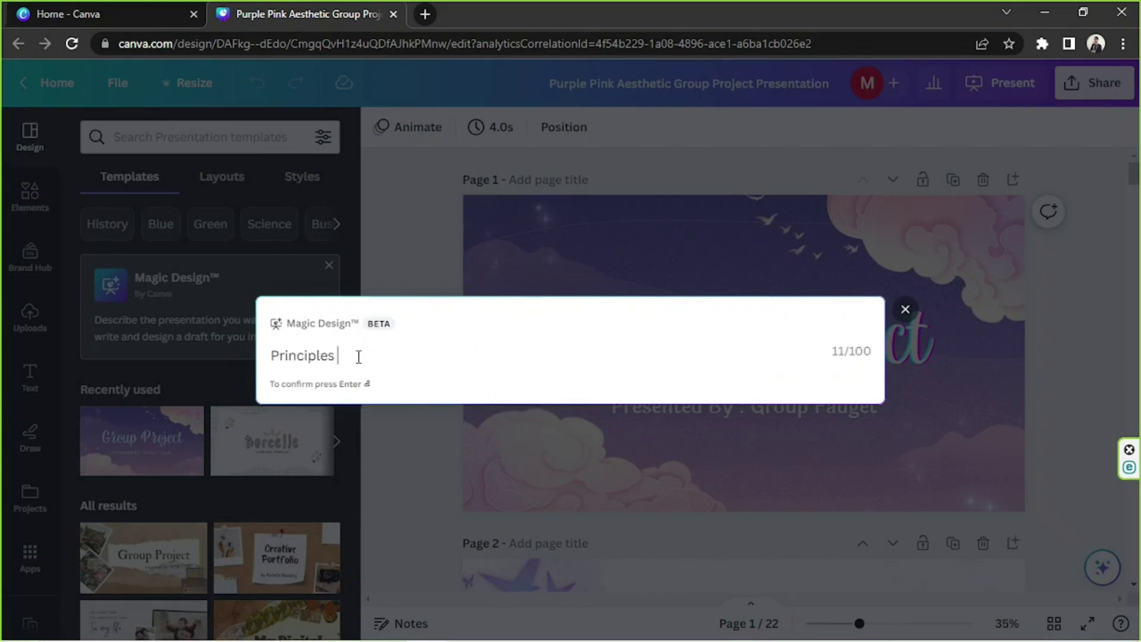
text(of Animation)
key(Return)
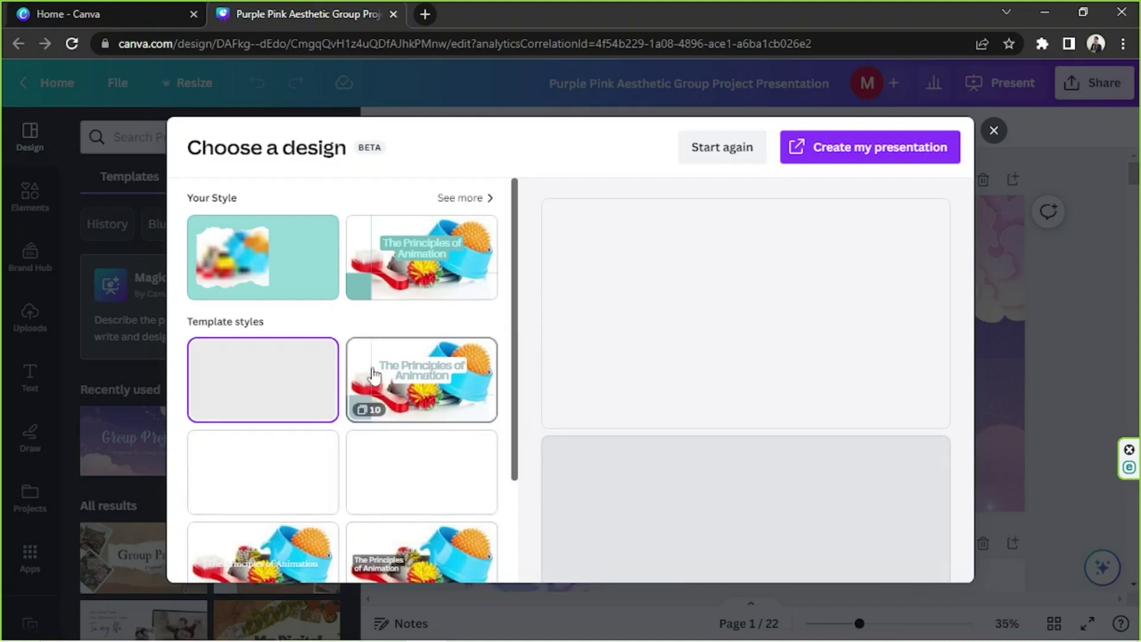
Add the serif-style Principles of Animation draft, bringing the deck to 32 pages.
scroll(373, 374, down, 2)
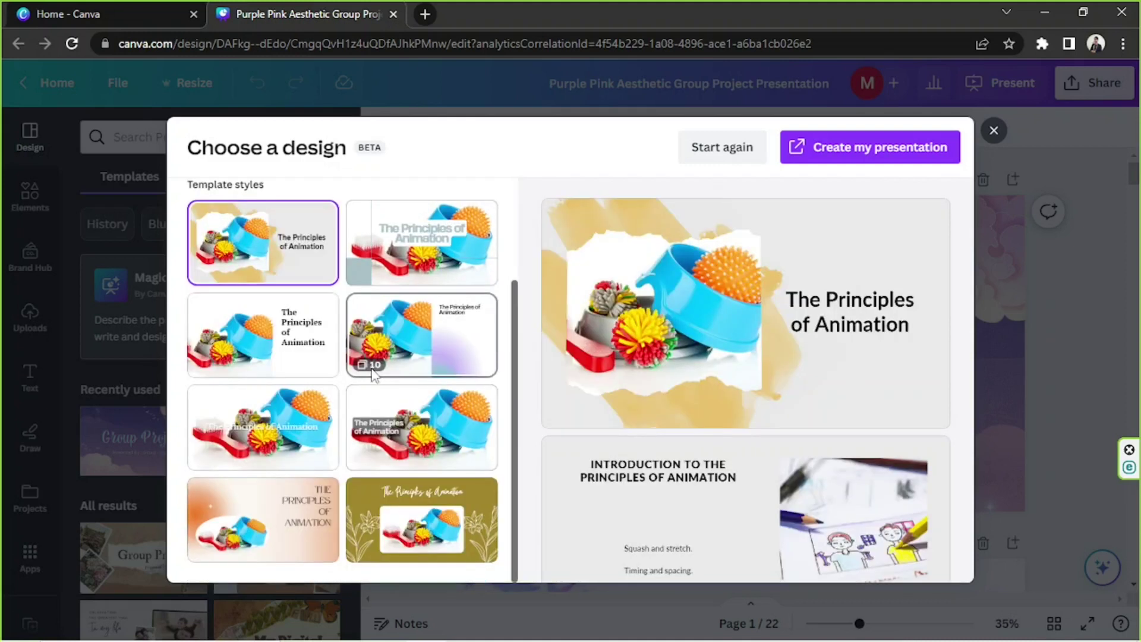
click(262, 336)
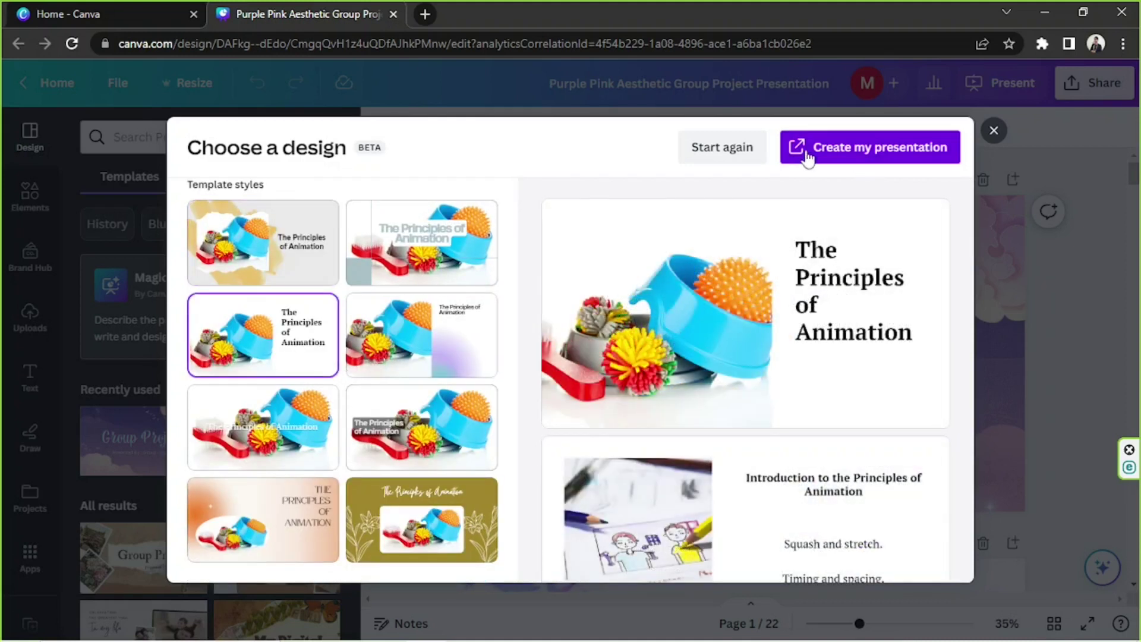
click(860, 149)
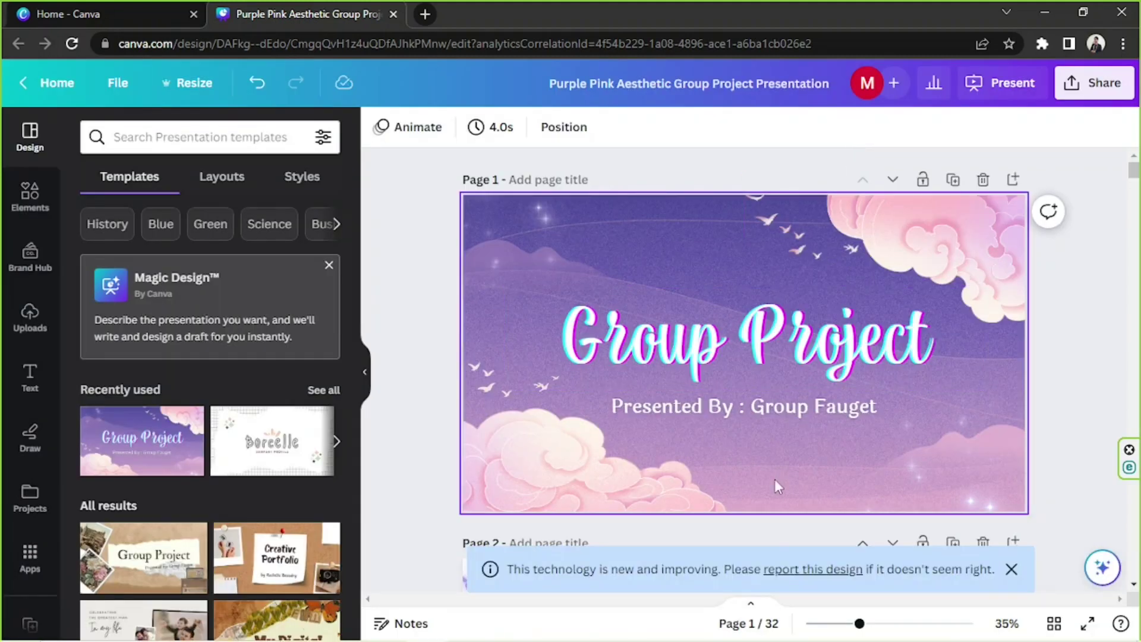
Close the new-technology notice and the Magic Design prompt, returning to the Group Project title slide.
scroll(796, 452, down, 15)
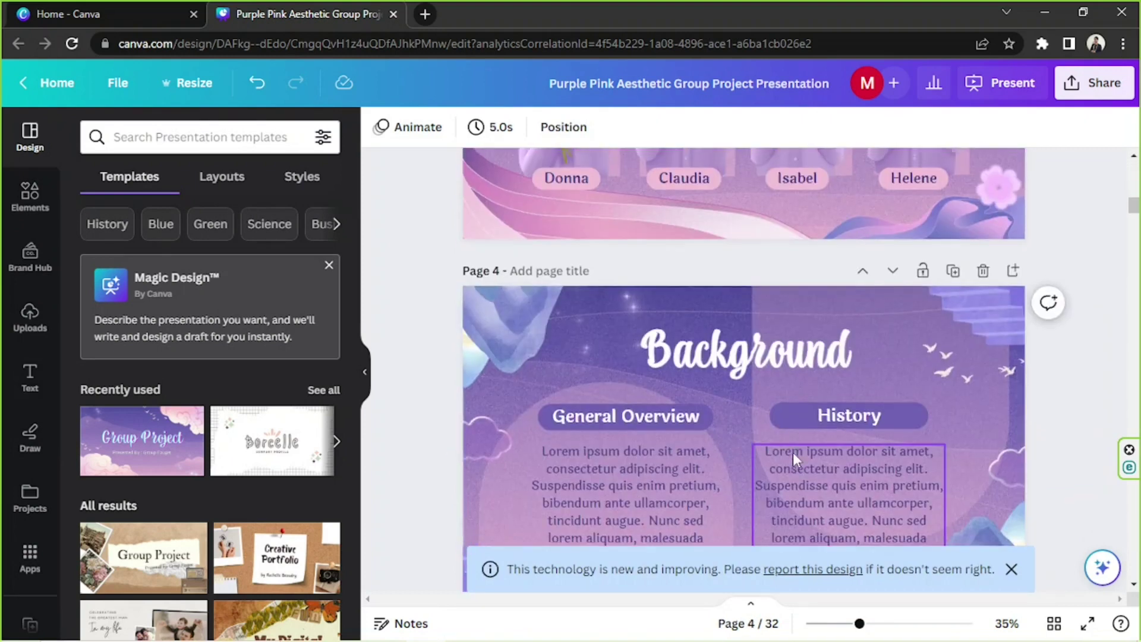
scroll(793, 452, up, 15)
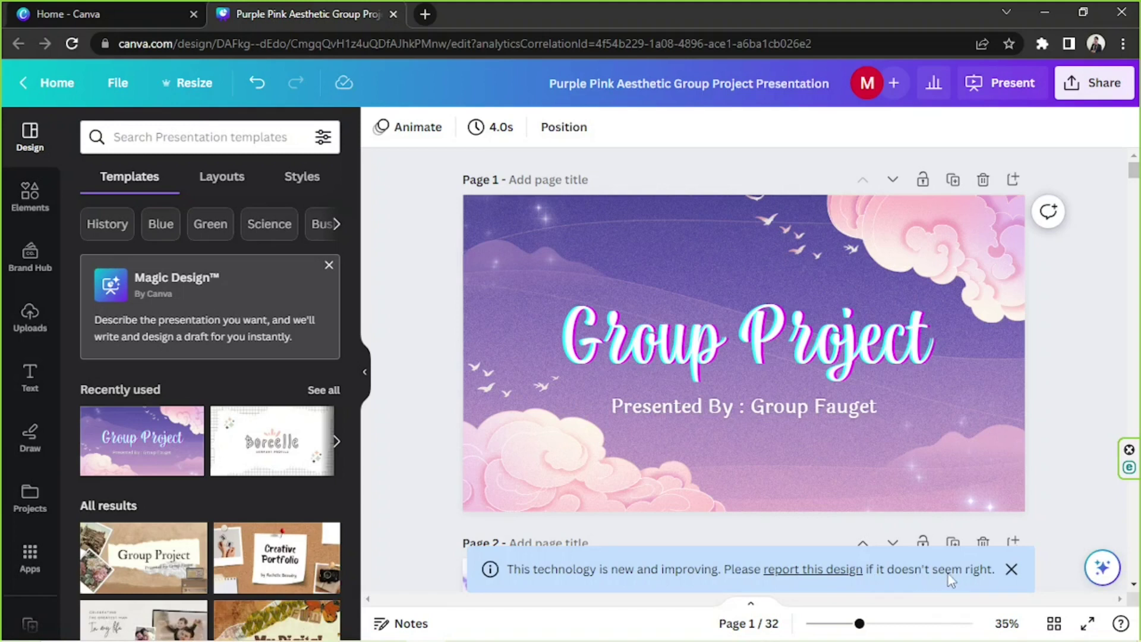
click(1011, 569)
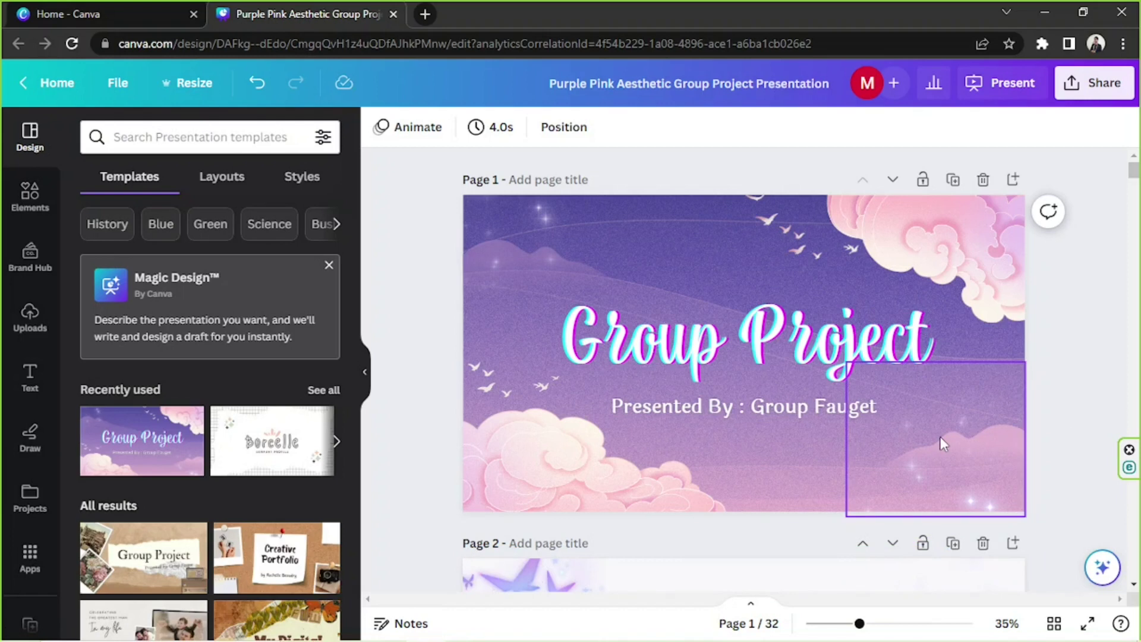
click(241, 350)
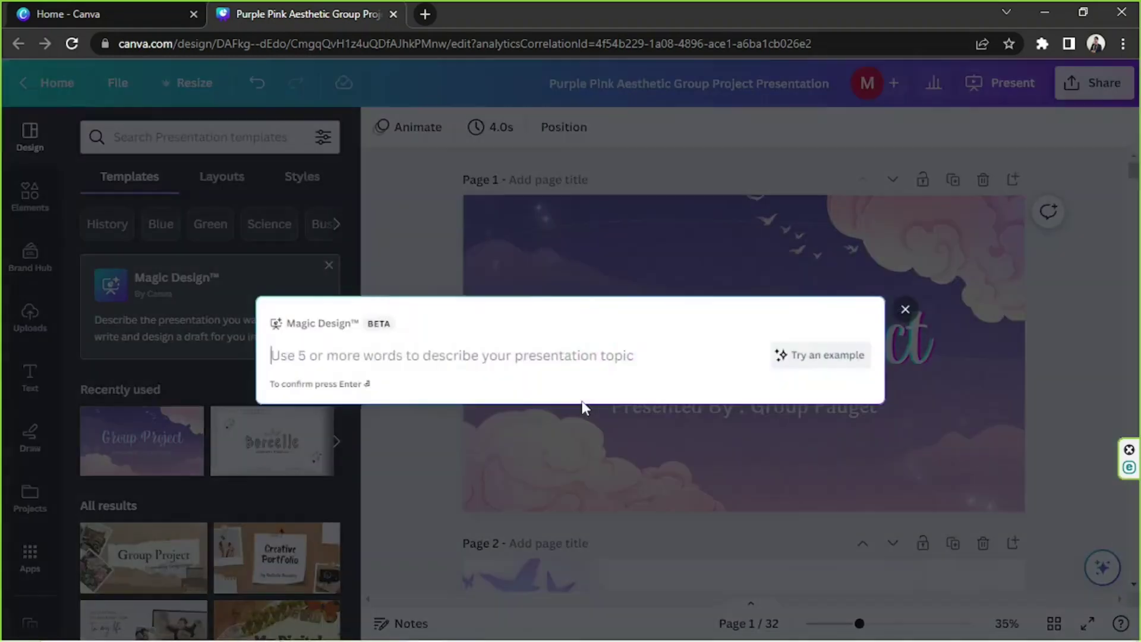
click(905, 310)
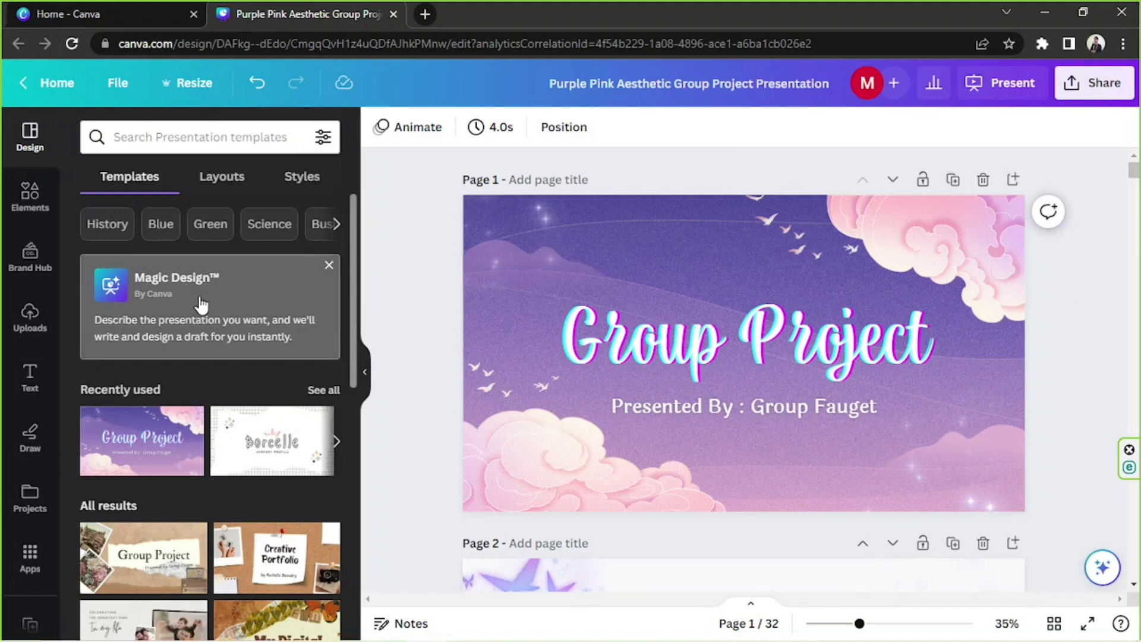
scroll(783, 353, down, 3)
scroll(784, 353, down, 5)
scroll(779, 348, up, 10)
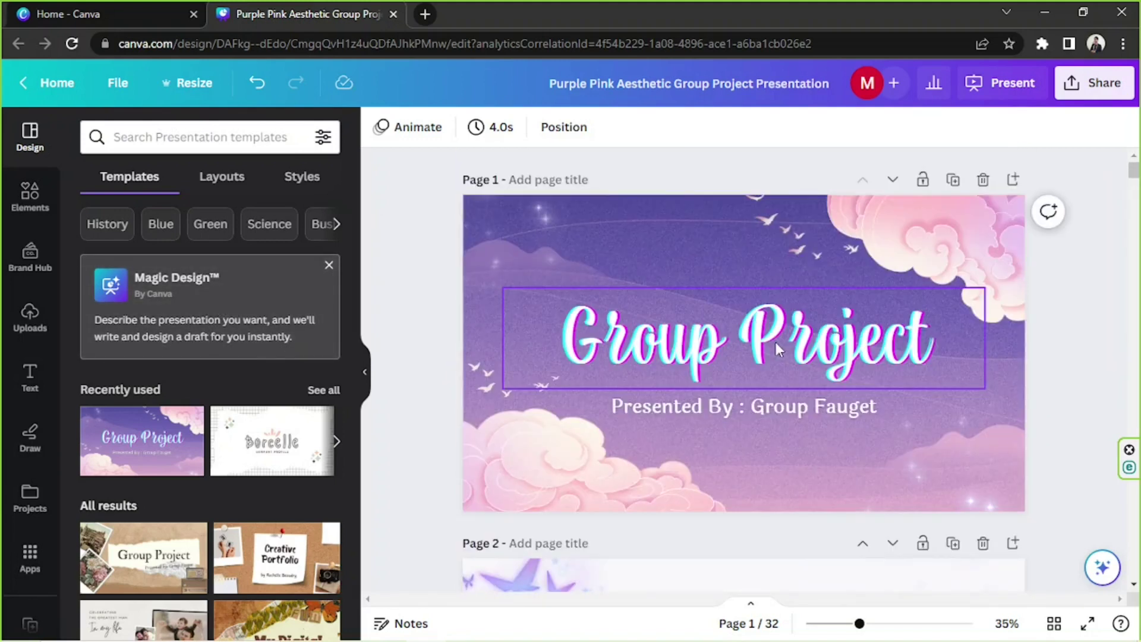